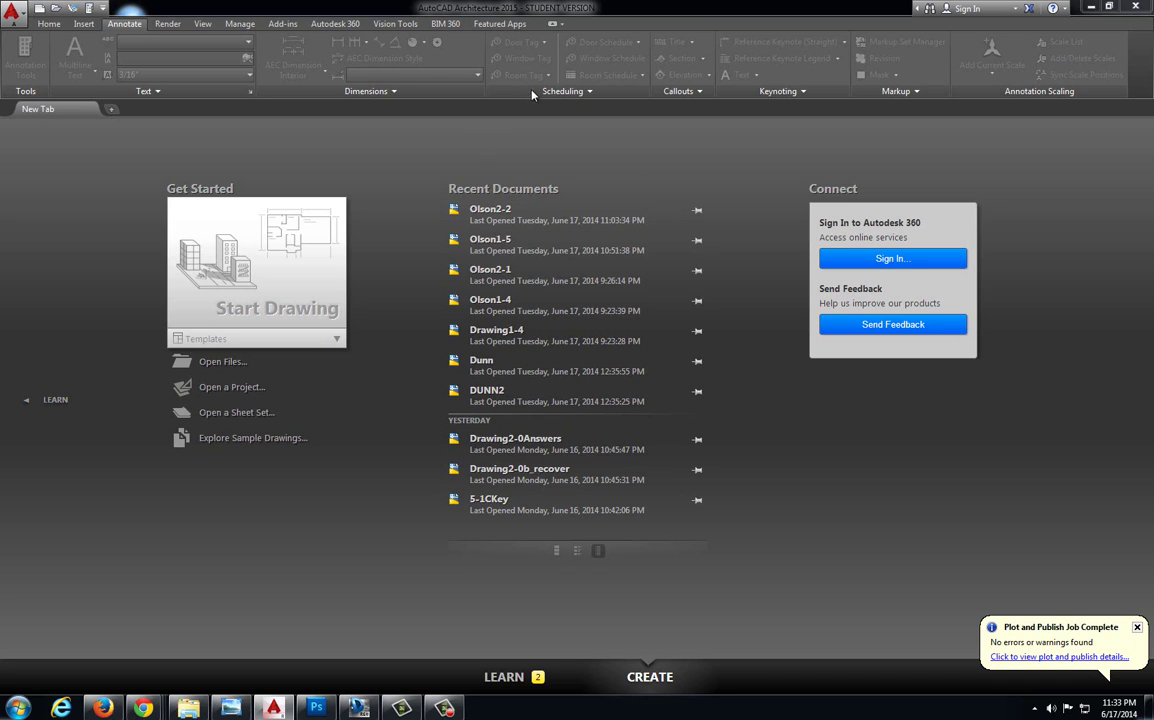
Step: Create a new drawing from the TDTemplate.dwt template in the Desktop folder
left_click(13, 13)
left_click(44, 85)
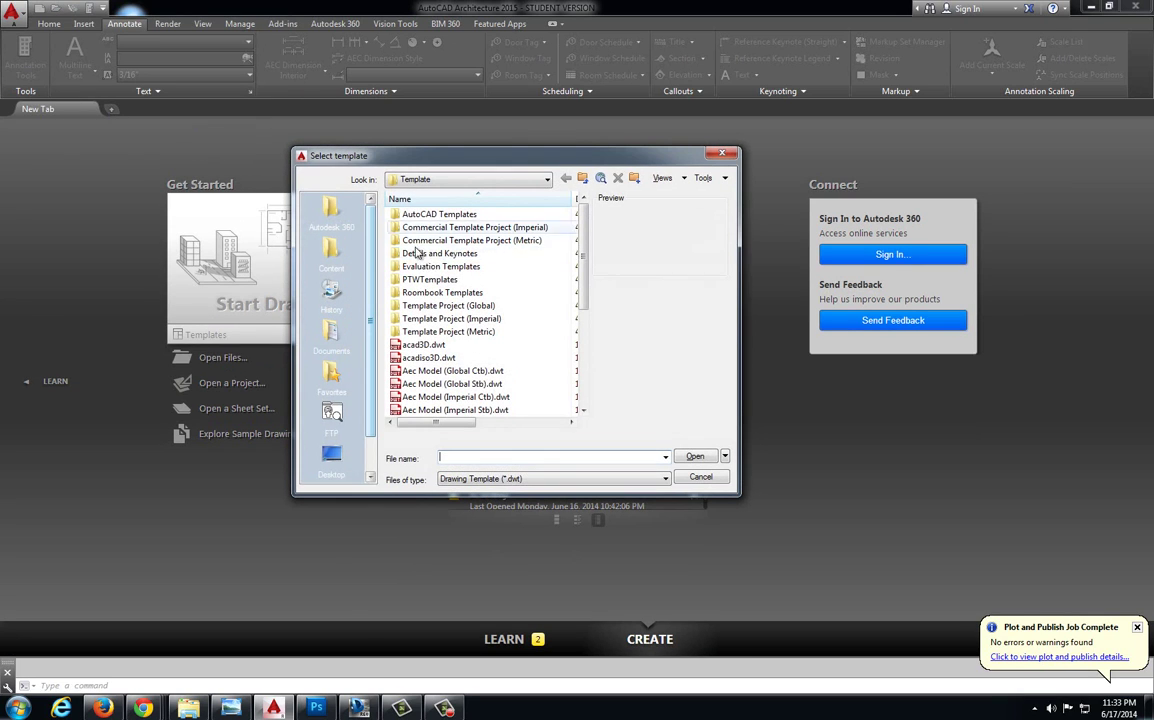
left_click(333, 455)
scroll(590, 330, "down", 5)
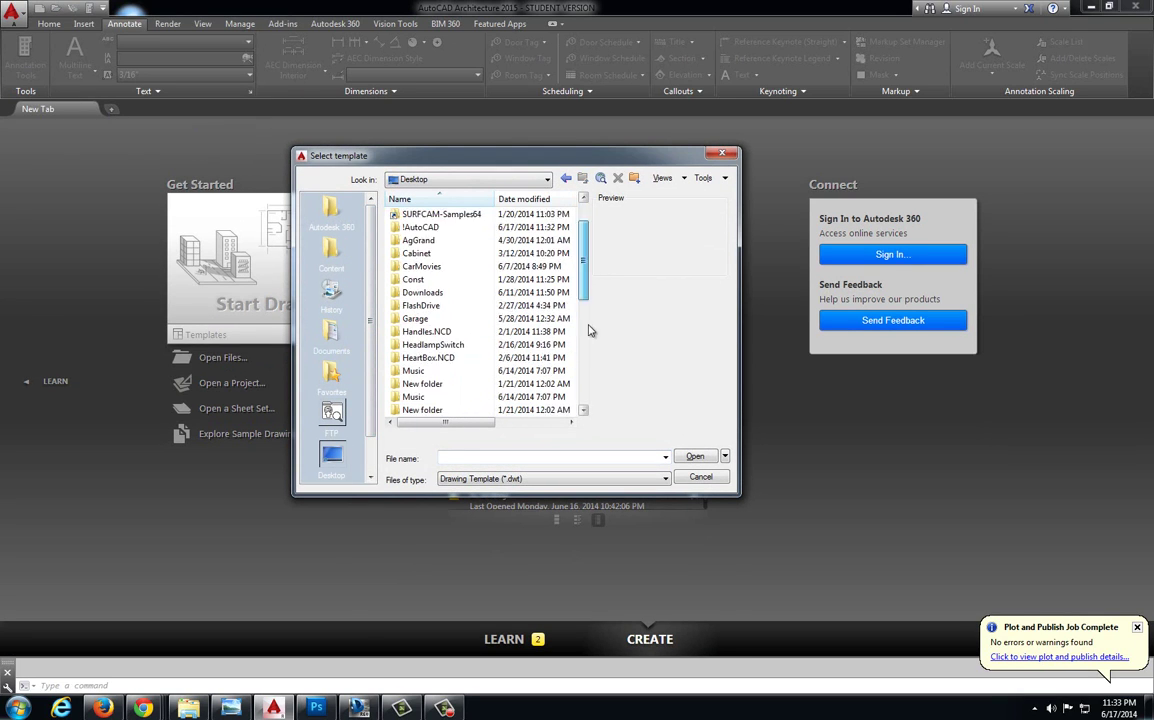
left_click(437, 411)
double_click(436, 411)
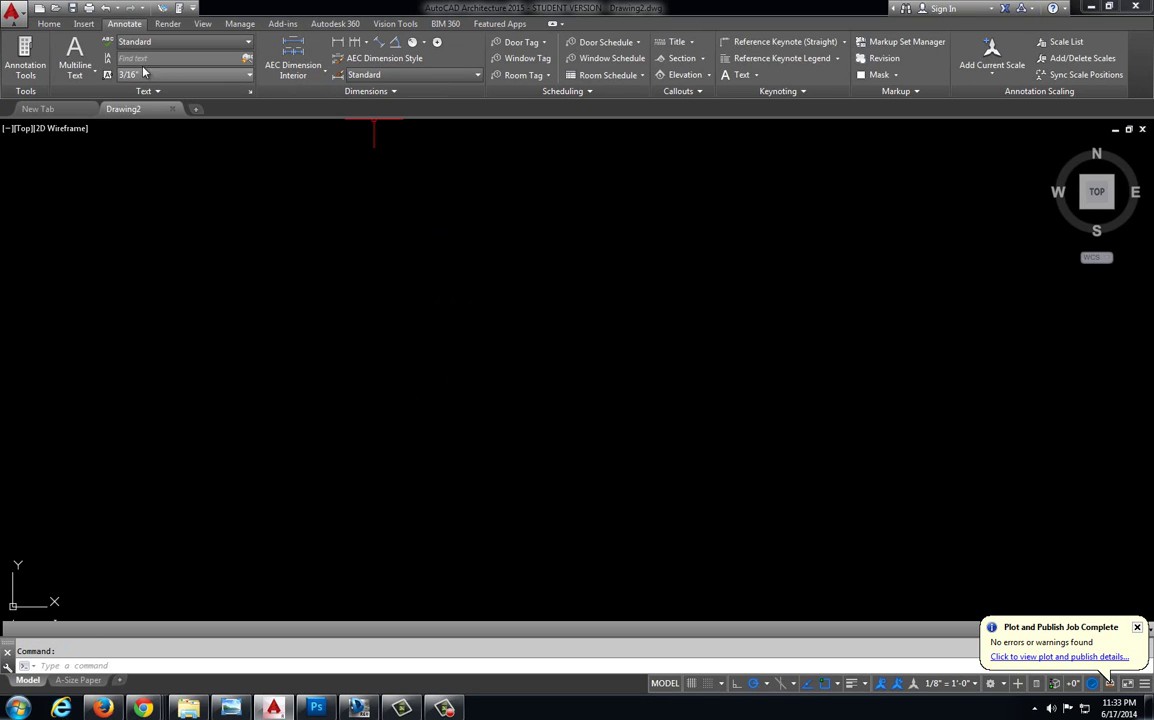
Step: Draw three 4-unit lines from a picked corner, then close them into a square
left_click(300, 52)
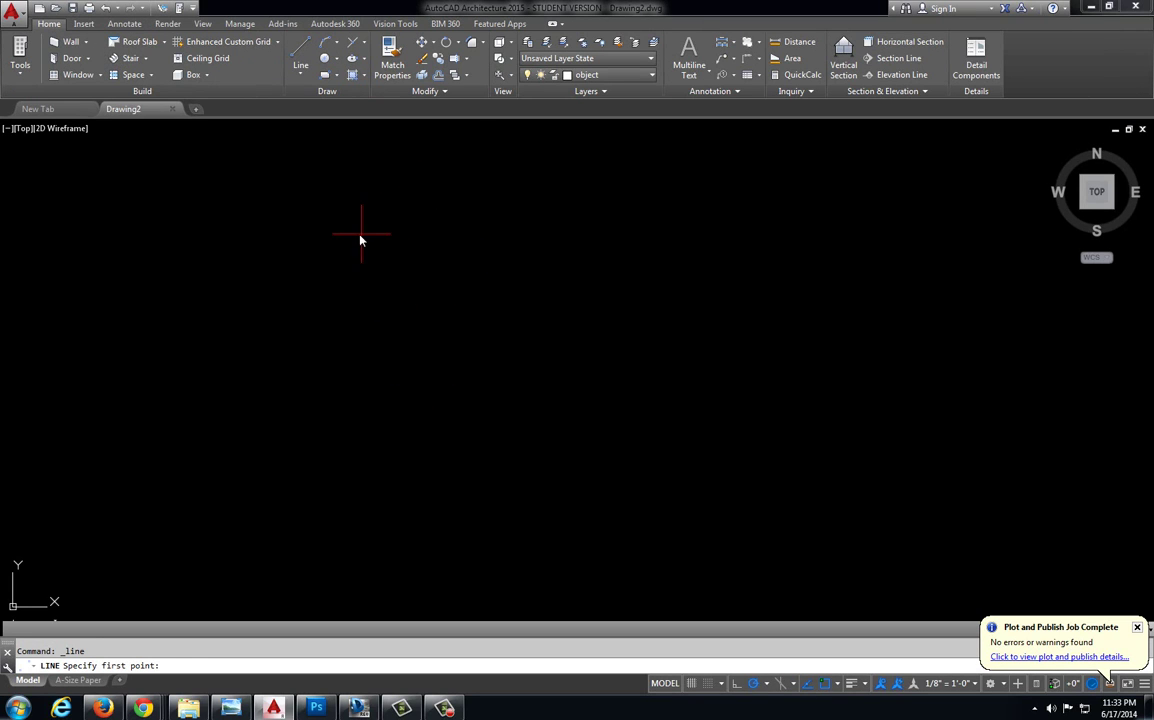
left_click(353, 232)
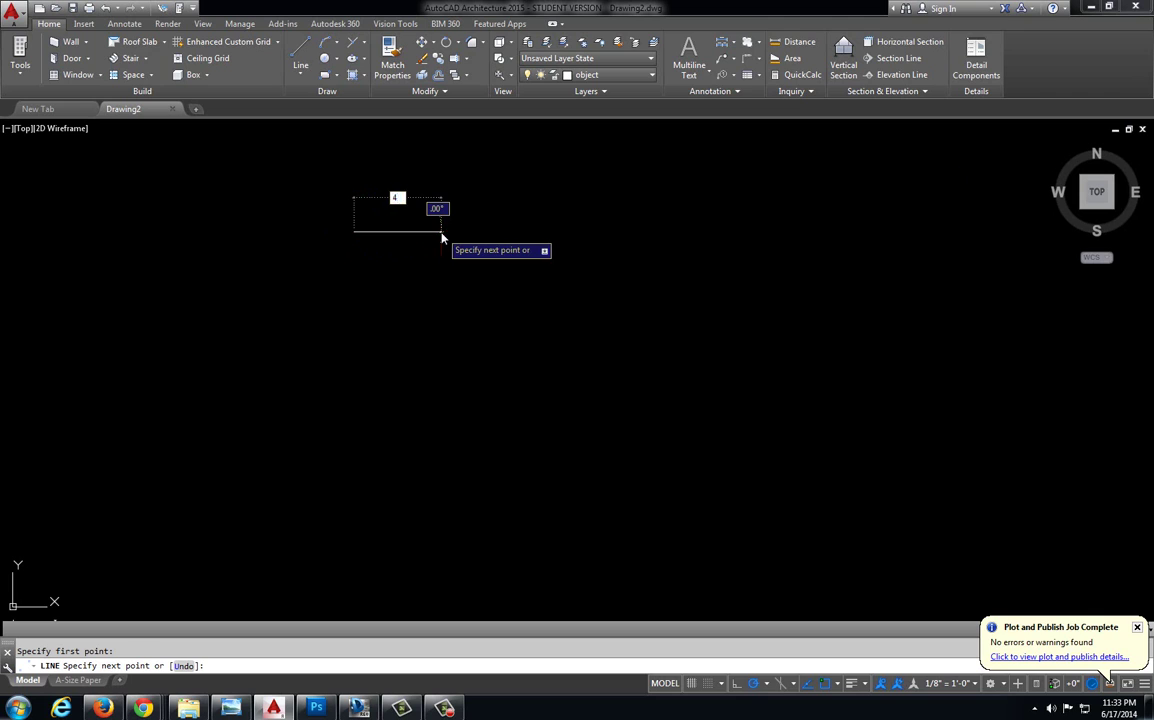
type("4")
key("Return")
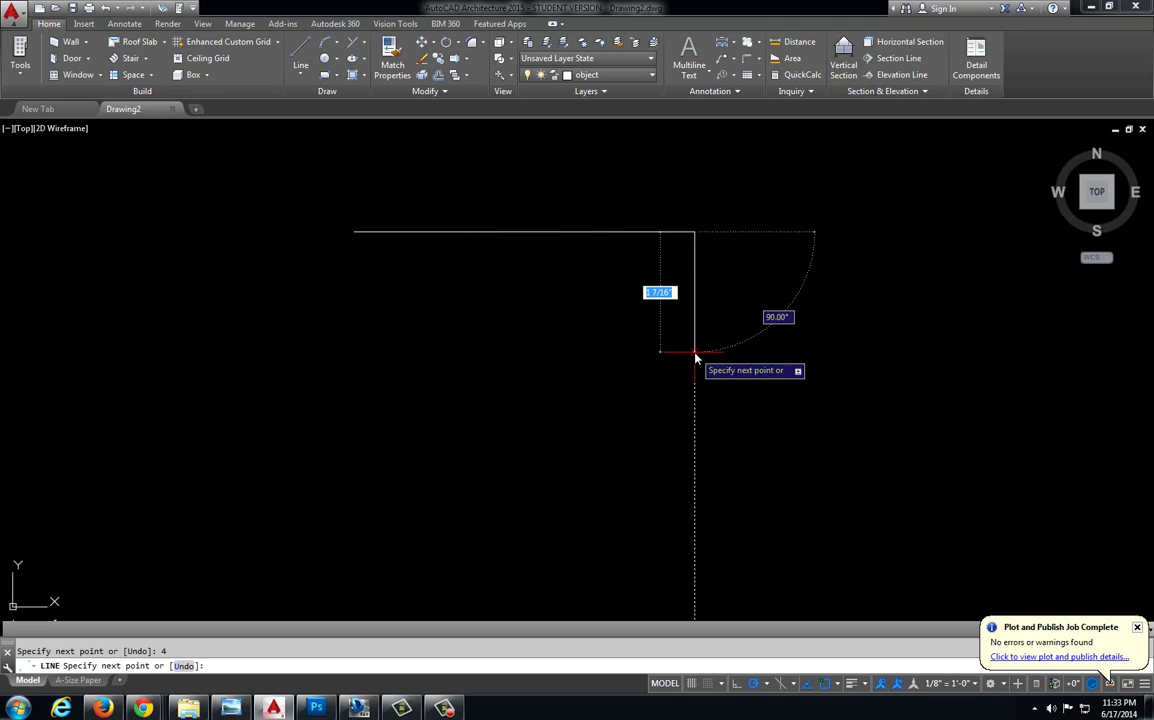
type("4")
key("Return")
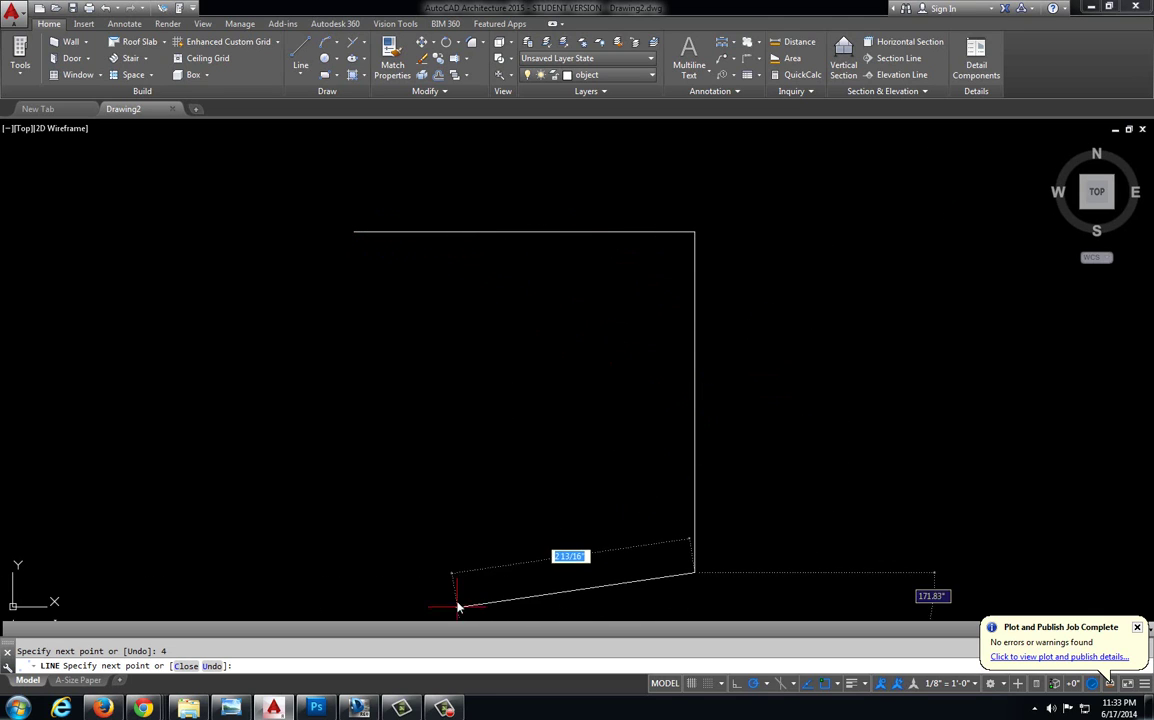
type("4")
key("Return")
type("c")
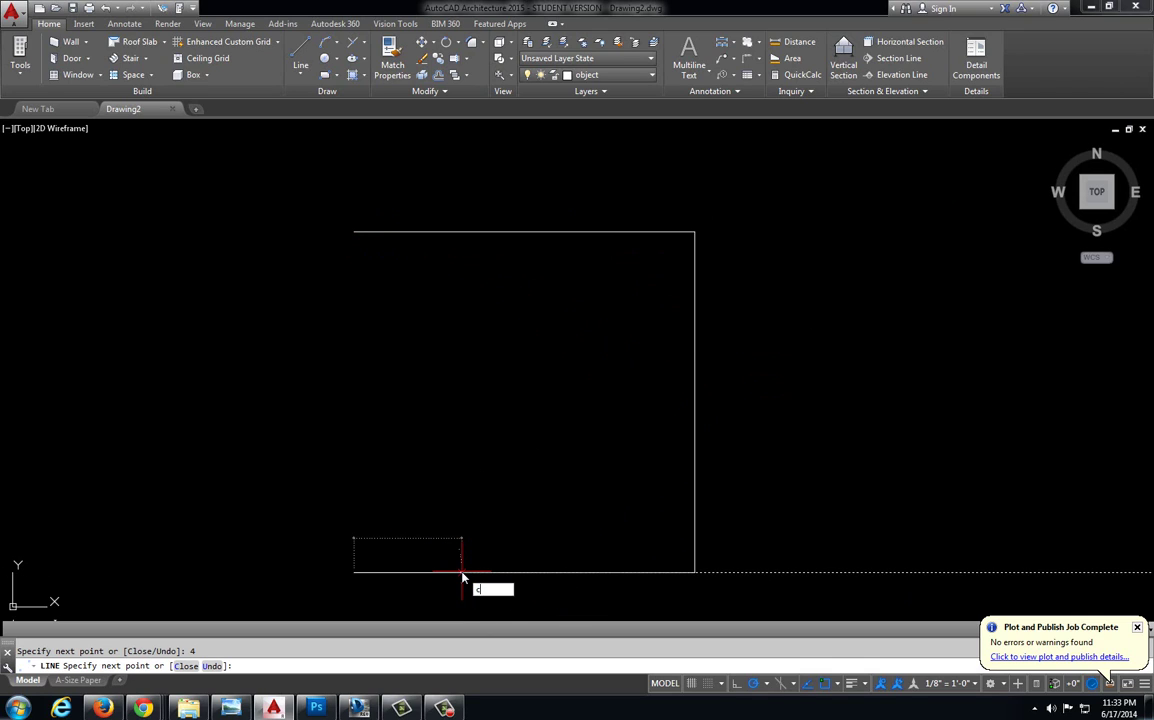
key("Return")
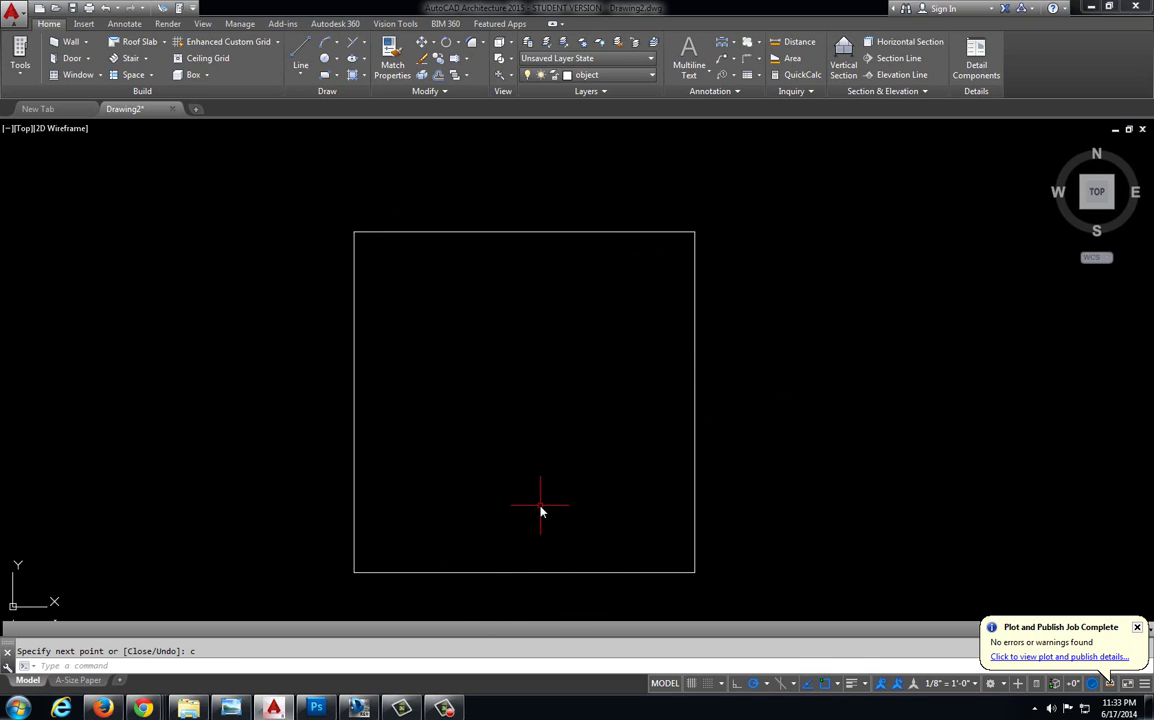
mouse_move(541, 510)
middle_mouse_down()
mouse_move(528, 489)
mouse_move(539, 470)
middle_mouse_up()
key("Escape")
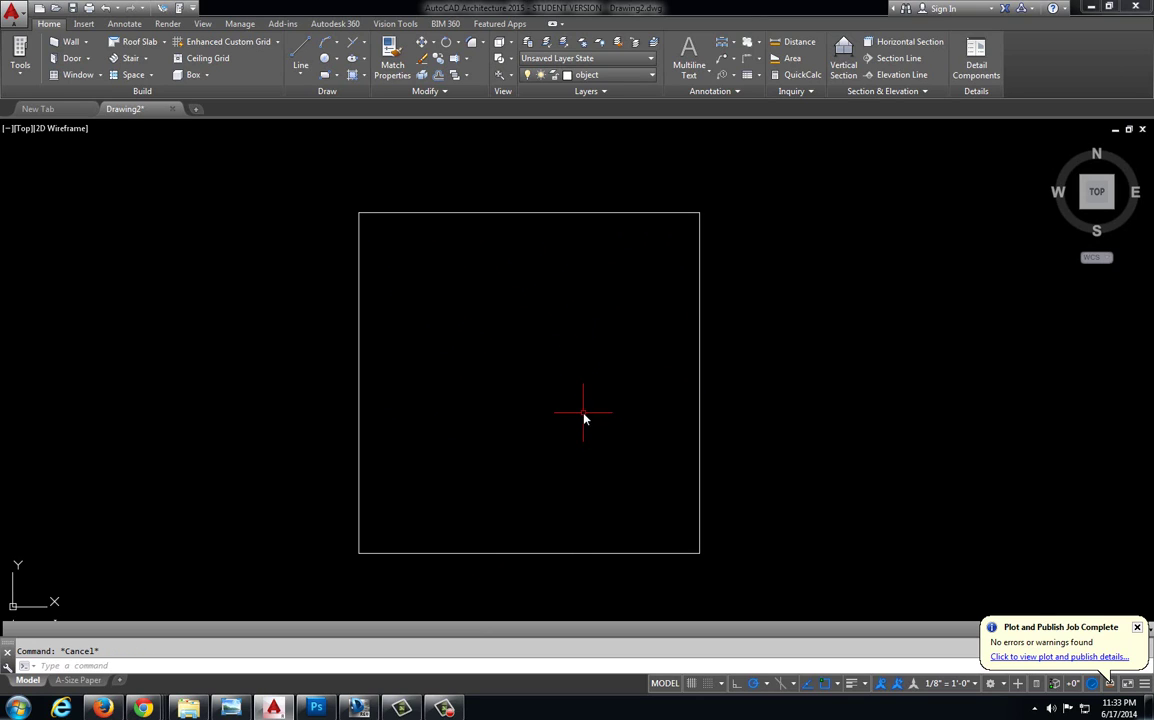
mouse_move(430, 304)
middle_mouse_down()
mouse_move(464, 291)
mouse_move(452, 288)
middle_mouse_up()
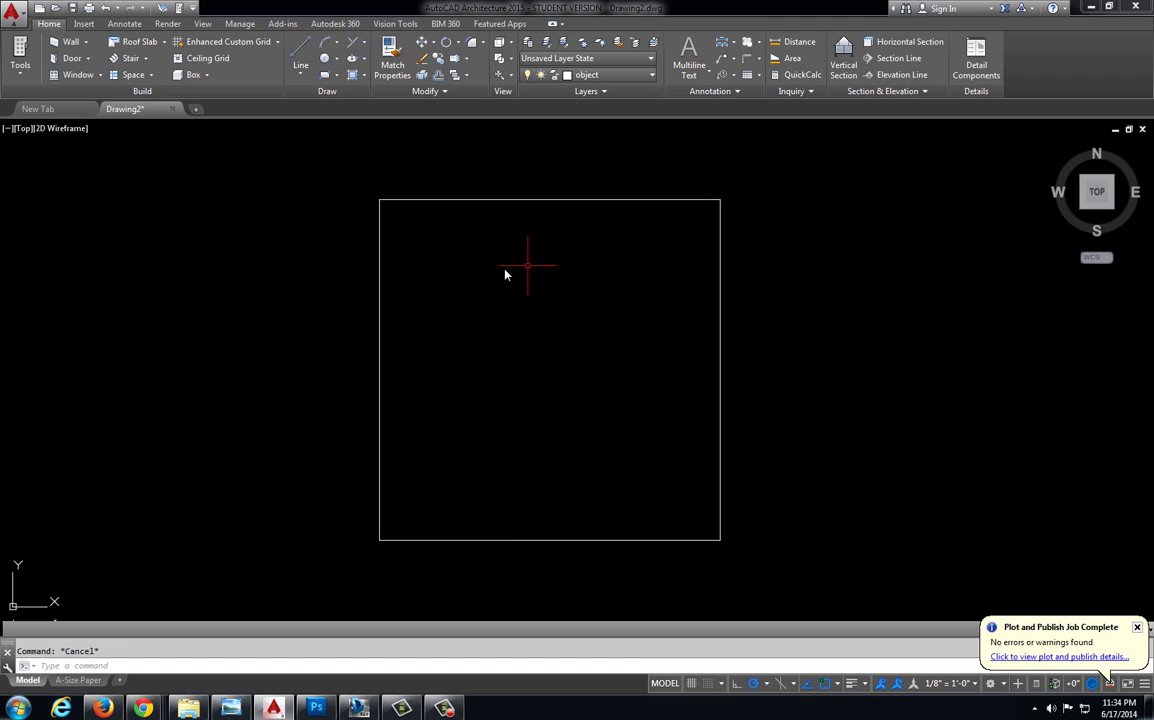
middle_click_drag(536, 377, 528, 361)
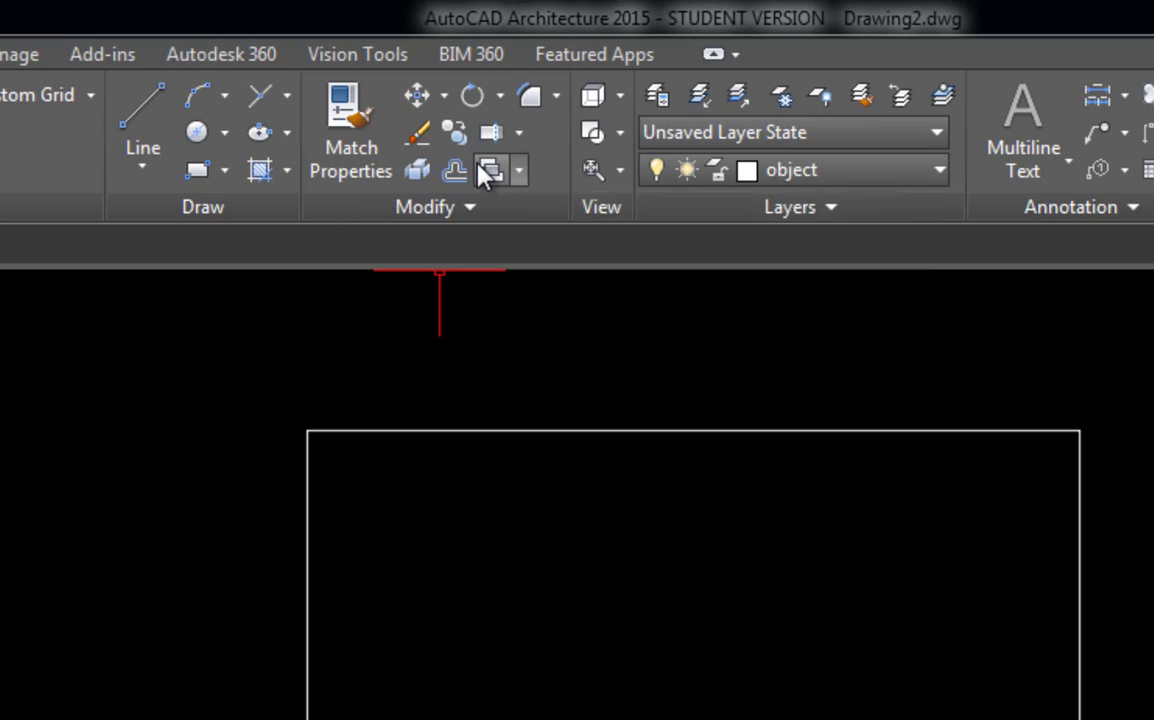
Step: Expand the Modify panel slide-out to reveal the Scale tool
left_click(470, 212)
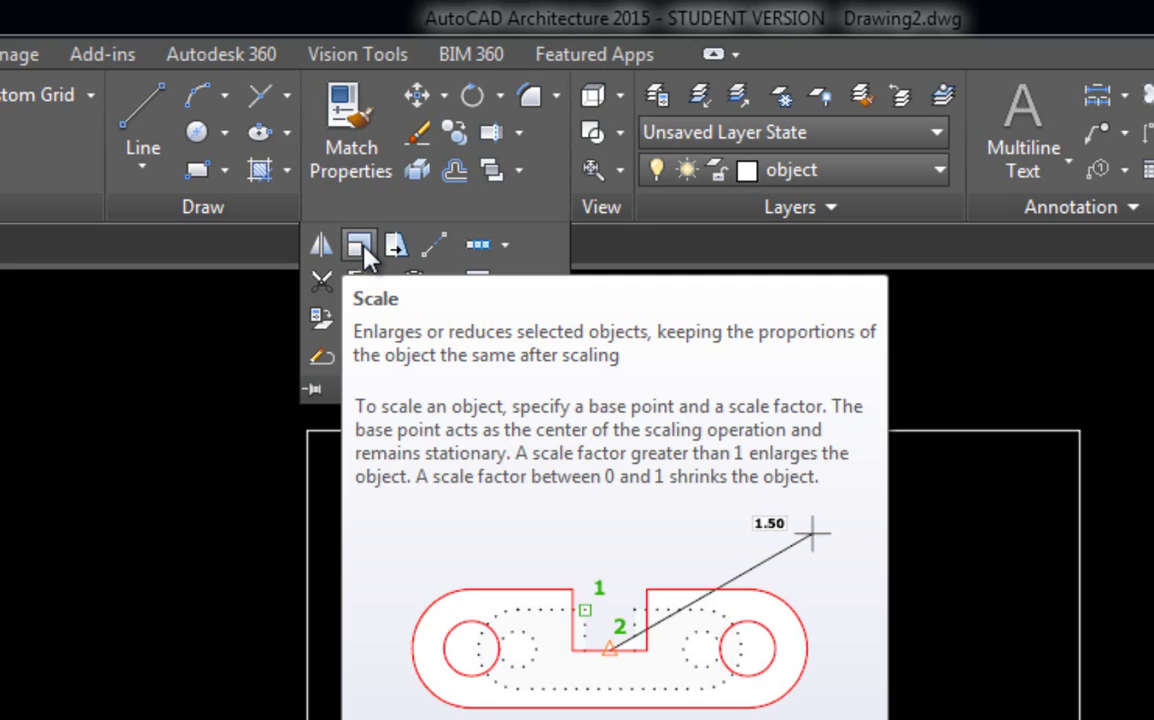
Step: Start Scale and select the square's left, top, right and bottom lines
left_click(364, 248)
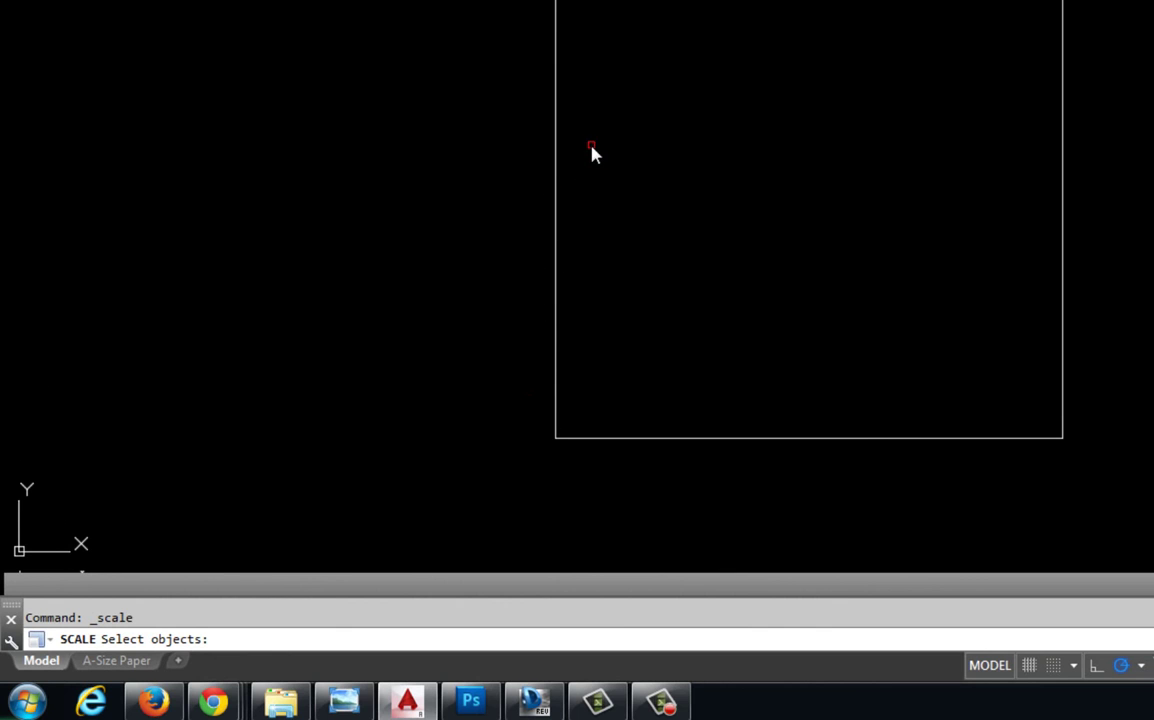
middle_click_drag(591, 152, 278, 227)
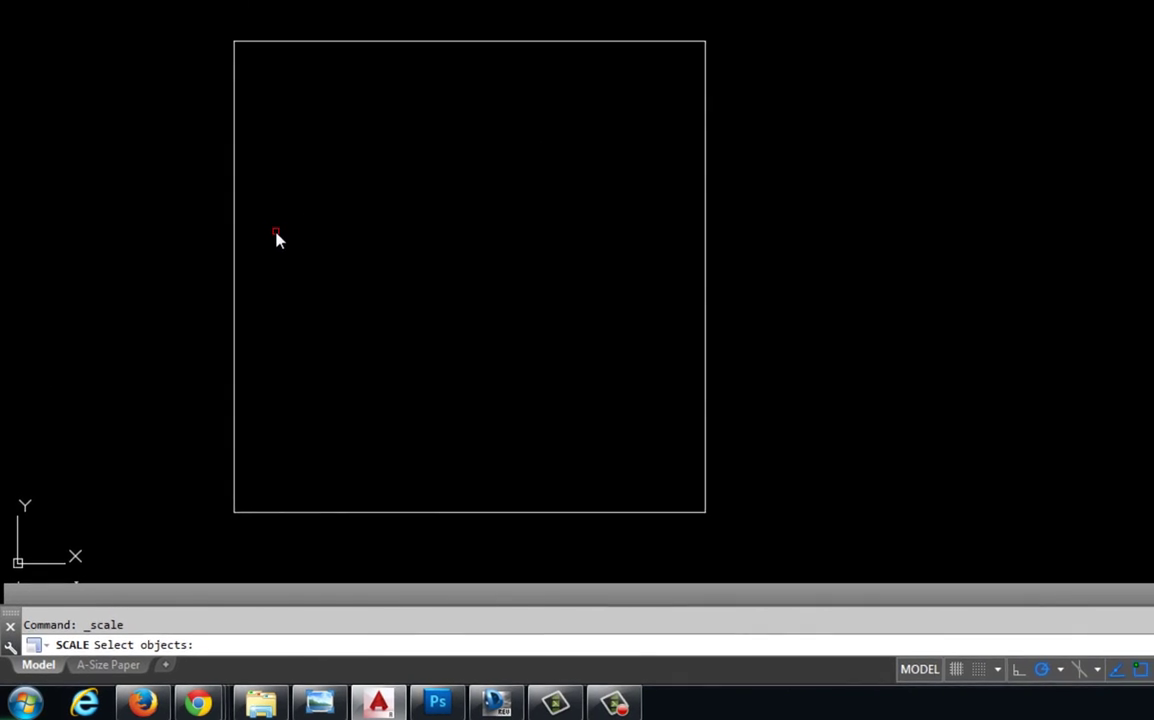
left_click(235, 175)
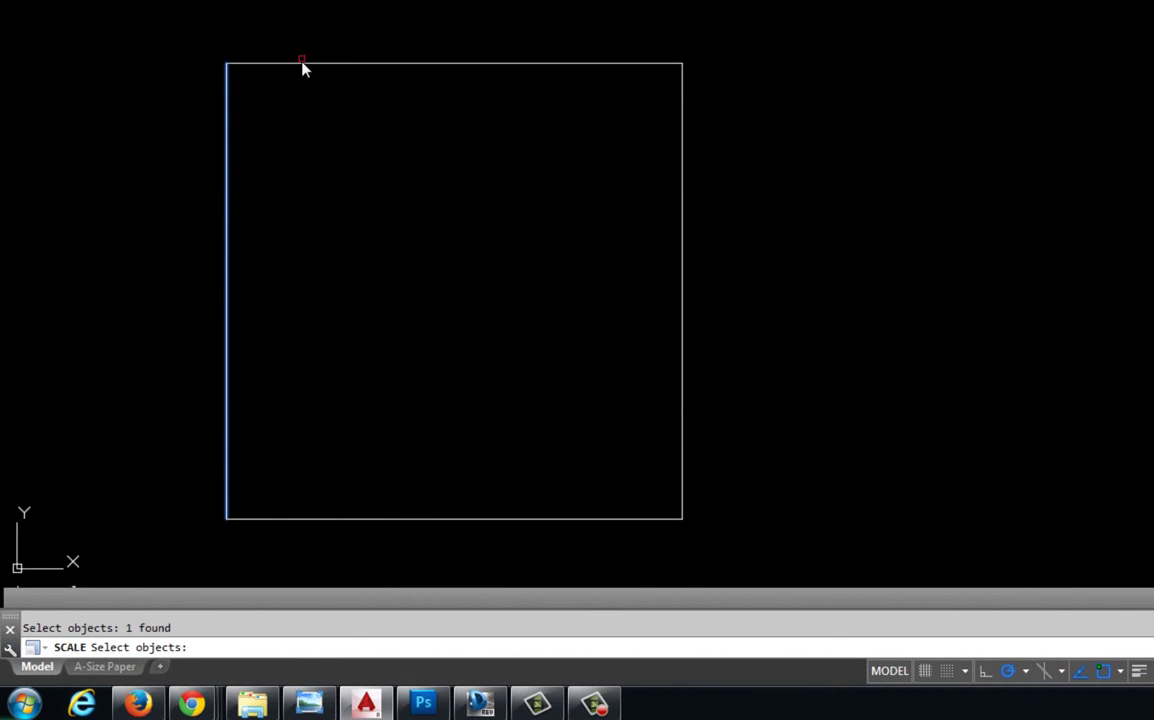
left_click(302, 63)
left_click(681, 150)
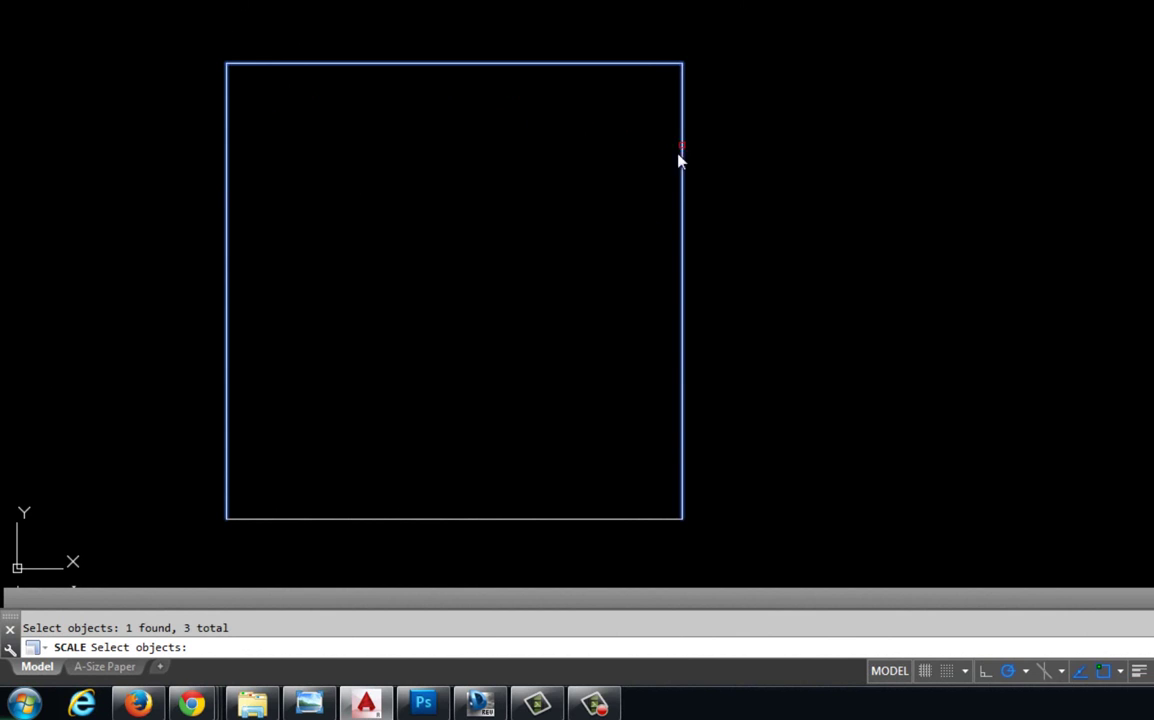
left_click(542, 521)
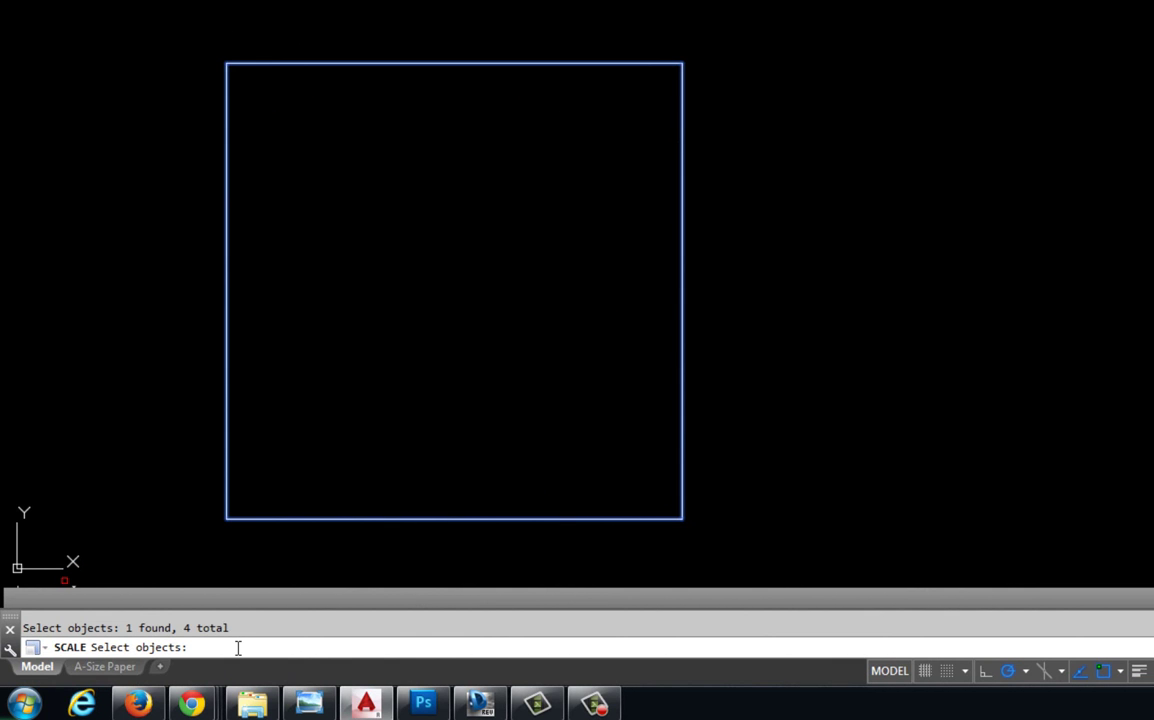
Step: Accept the four selected lines to end Scale's object selection
key("Return")
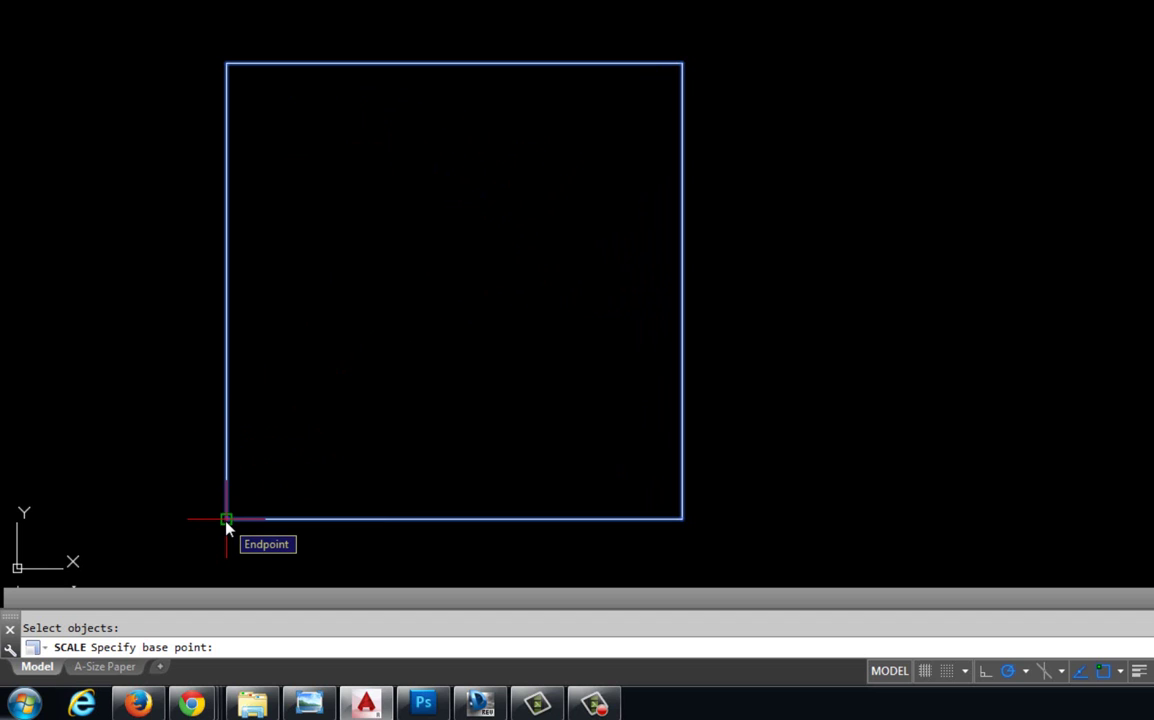
Step: Scale the square by .5 about its lower-left endpoint, making it 2 by 2
left_click(227, 520)
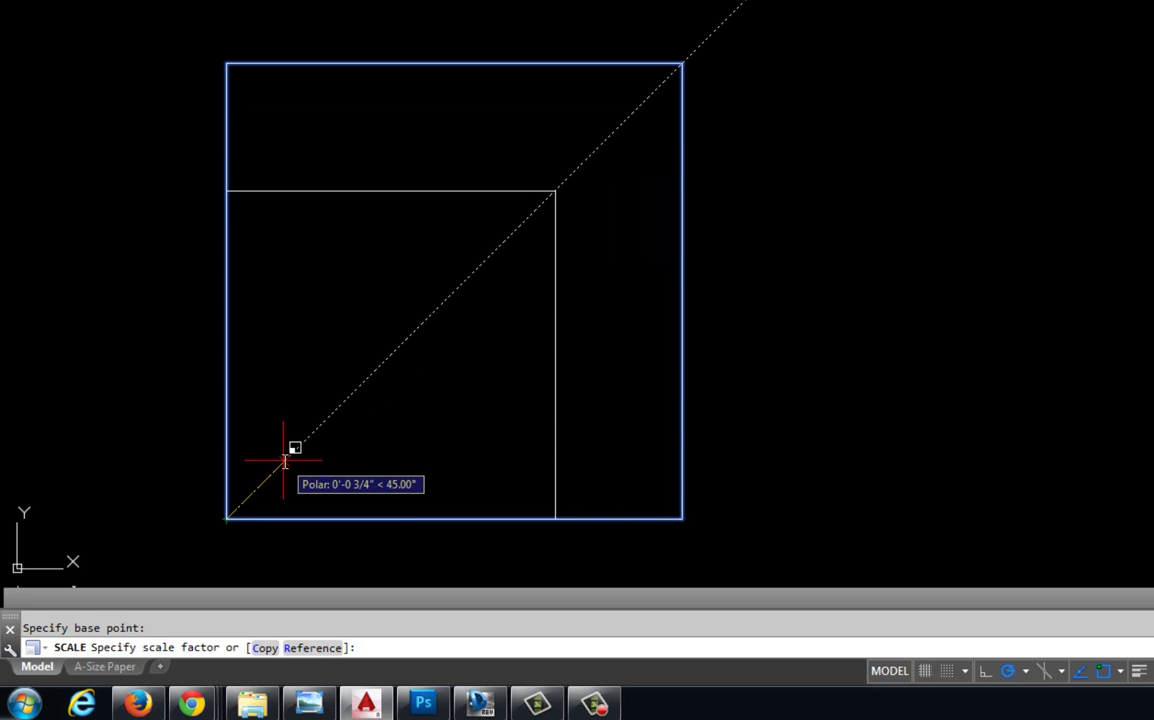
type(".5")
key("Return")
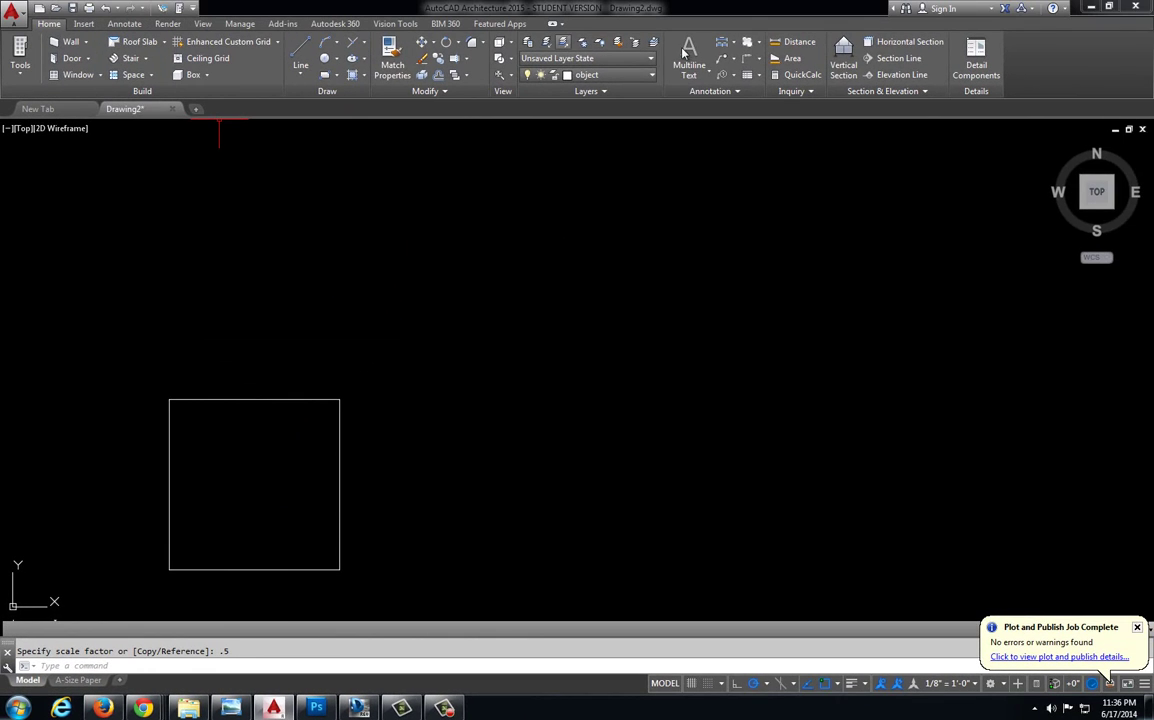
Step: Add 2.00 linear dimensions above the square's top edge and left of its left edge
left_click(124, 23)
left_click(338, 43)
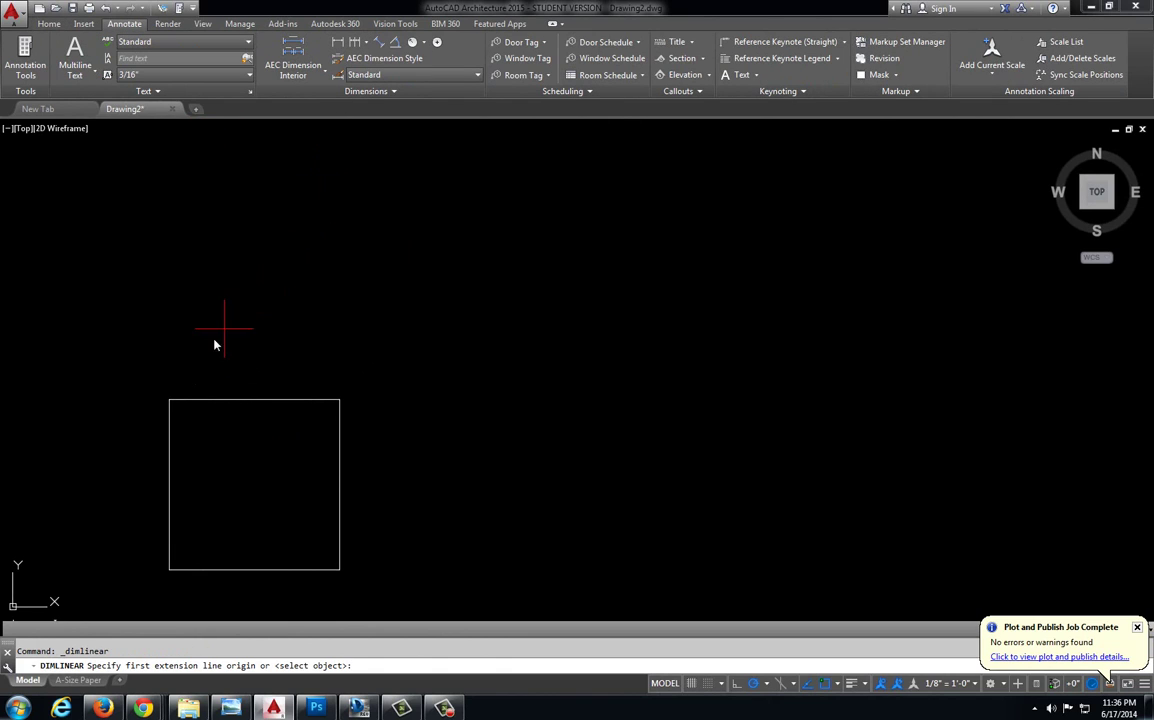
left_click(170, 399)
left_click(339, 400)
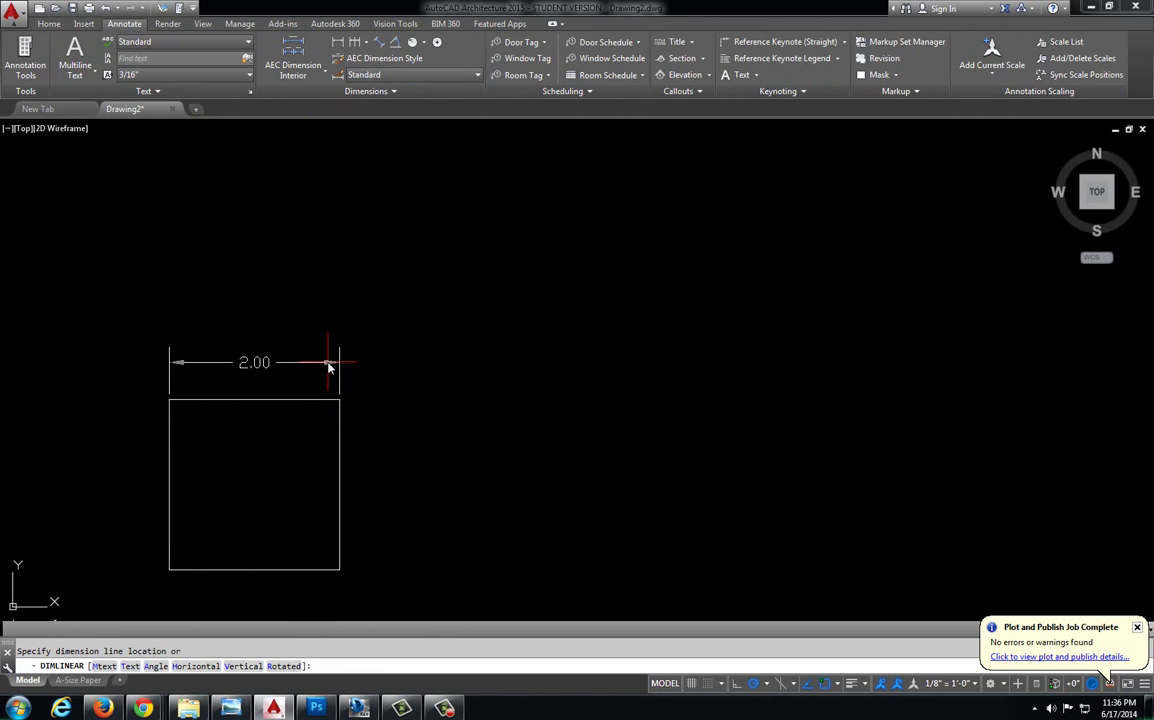
left_click(329, 364)
key("Return")
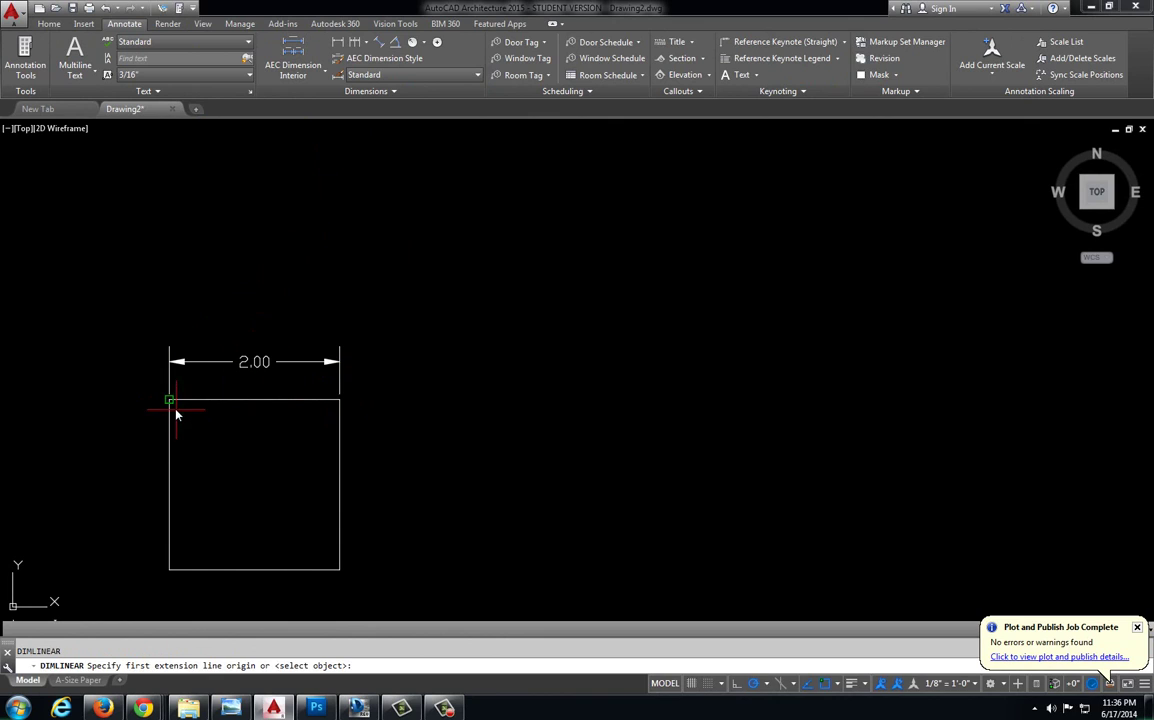
left_click(171, 401)
left_click(169, 569)
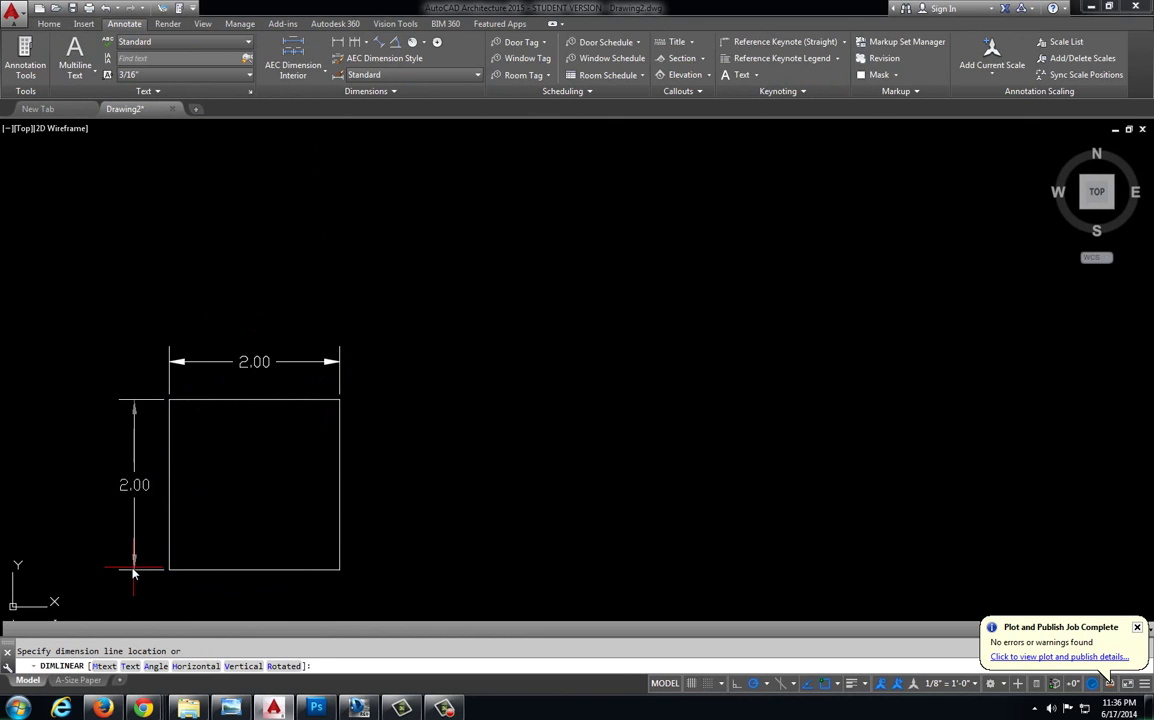
left_click(125, 552)
key("Return")
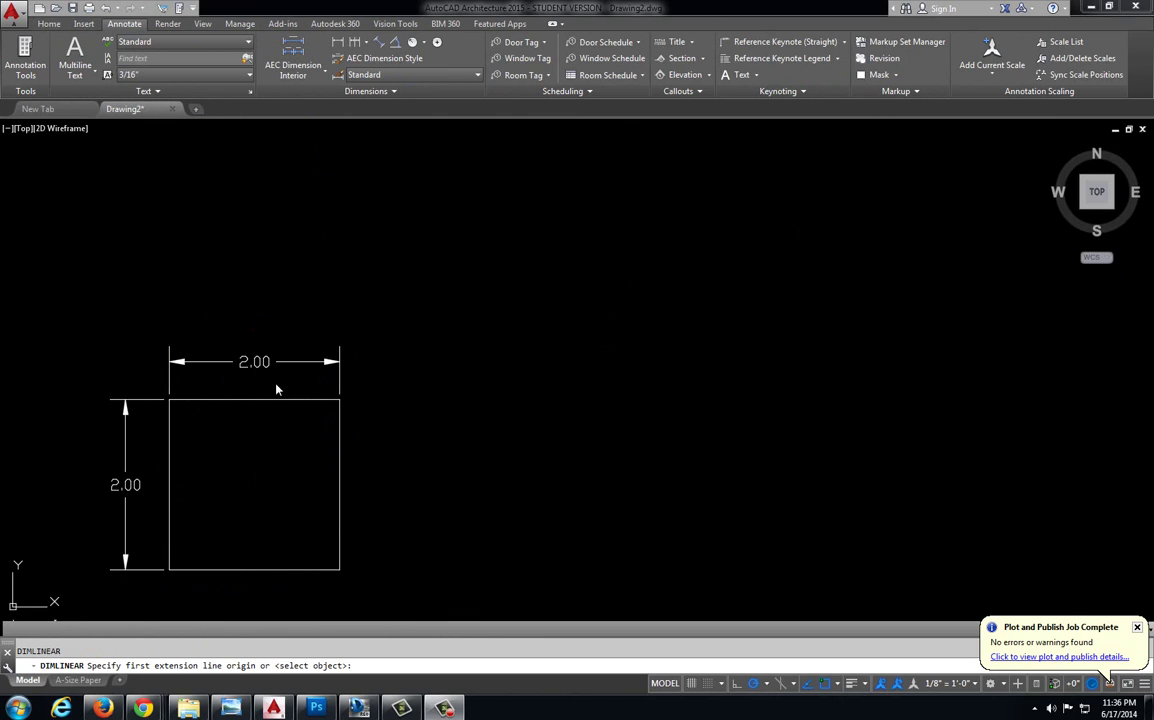
Step: Cancel the stray dimension, then delete the top and left 2.00 dimensions
left_click(232, 342)
left_click(203, 334)
key("Escape")
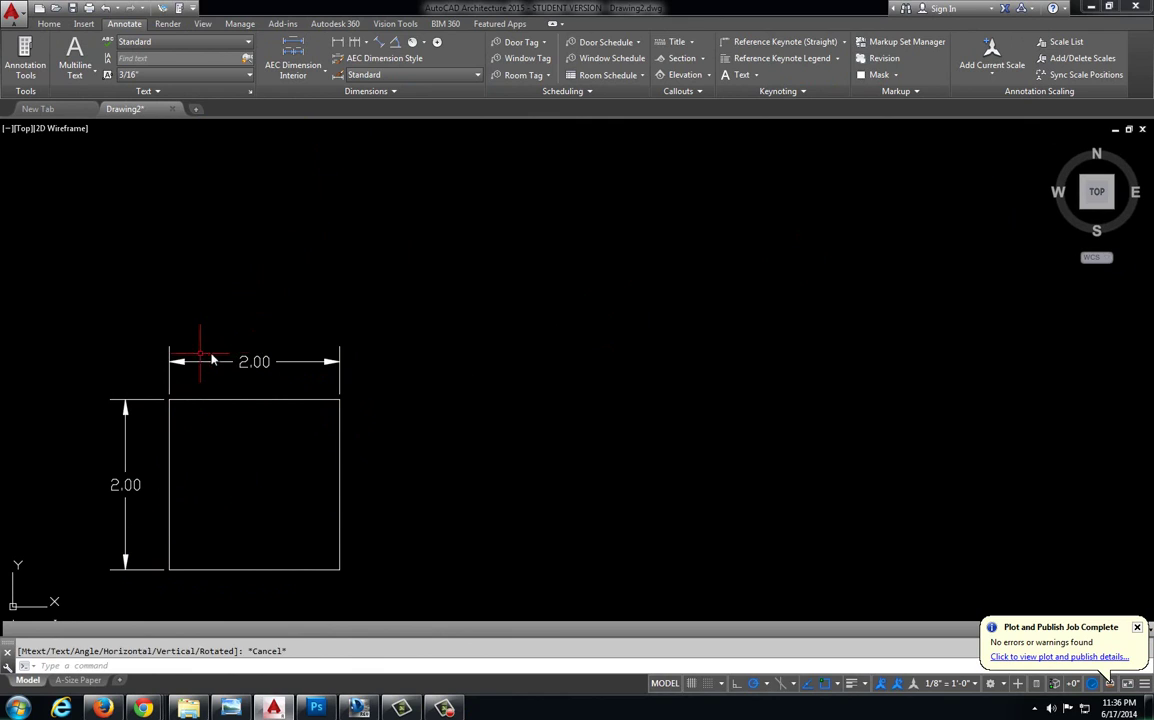
left_click(201, 362)
left_click(171, 387)
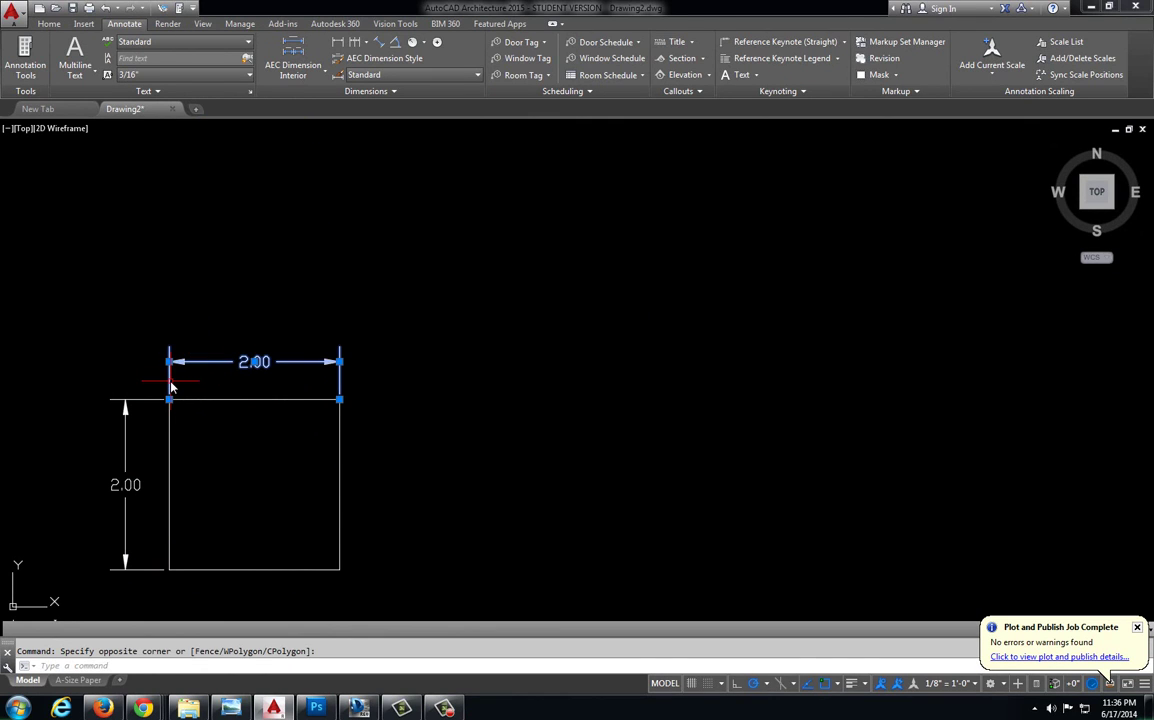
key("Delete")
left_click(142, 374)
left_click(88, 424)
key("Delete")
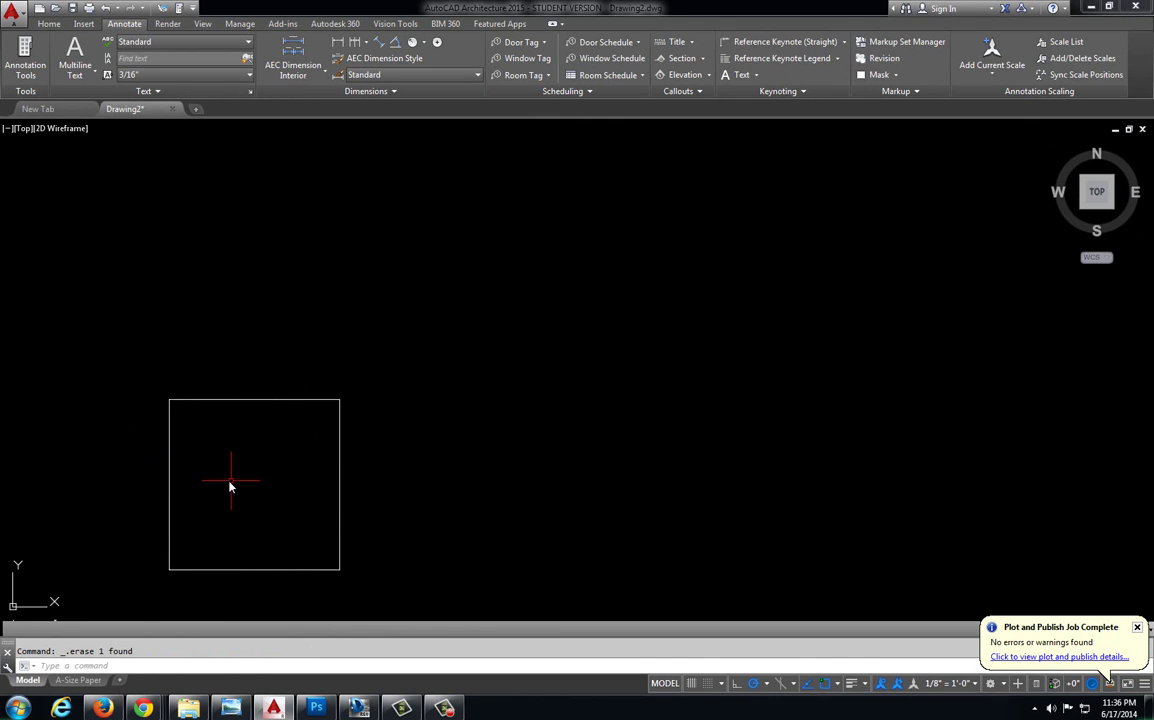
middle_click_drag(233, 489, 225, 473)
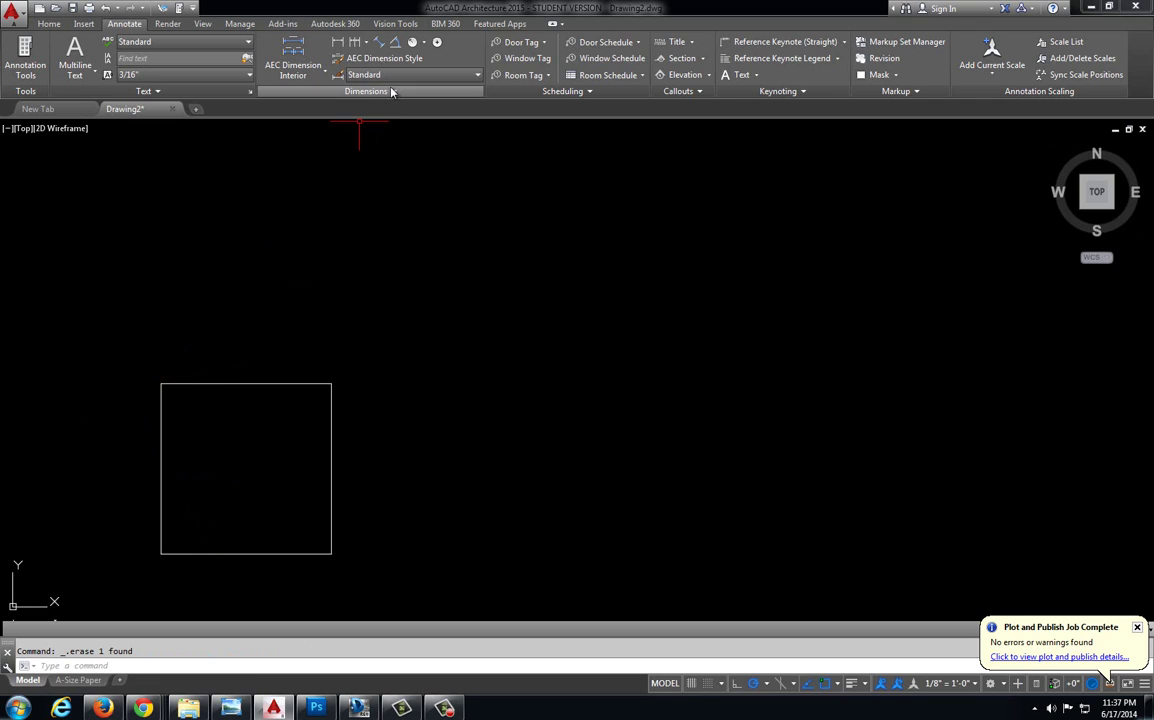
Step: Window-select the square and scale it by 2 from its bottom-left corner to 4 by 4
left_click(49, 24)
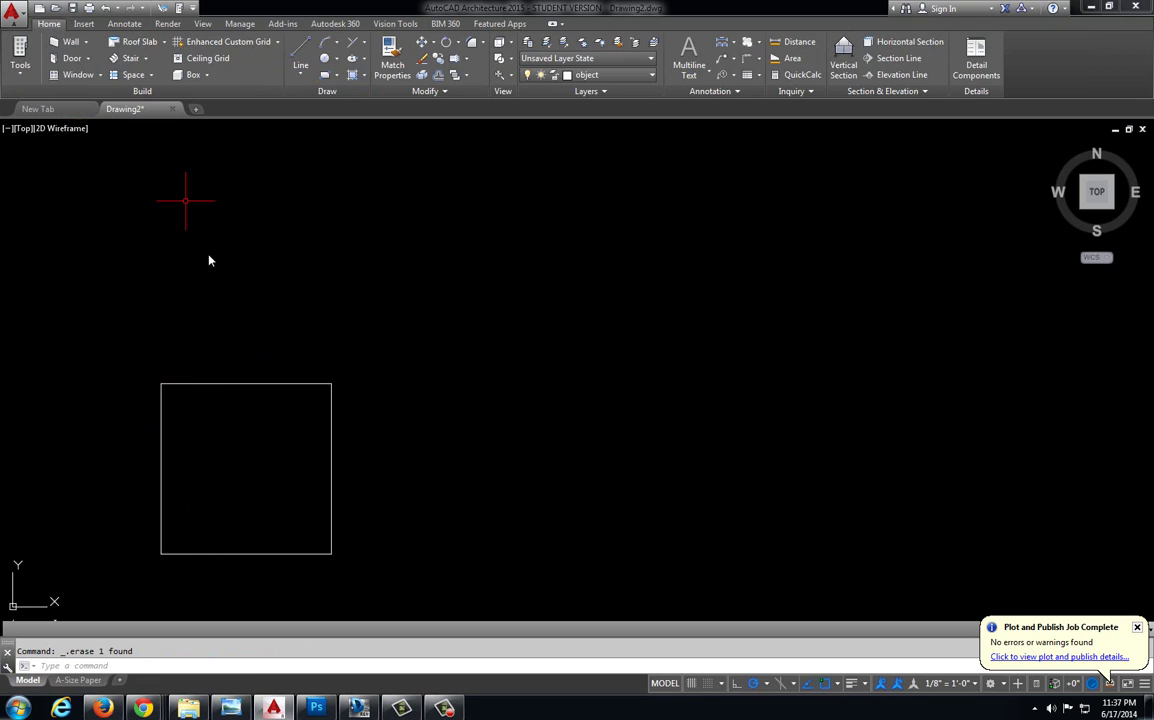
left_click(104, 356)
left_click(391, 598)
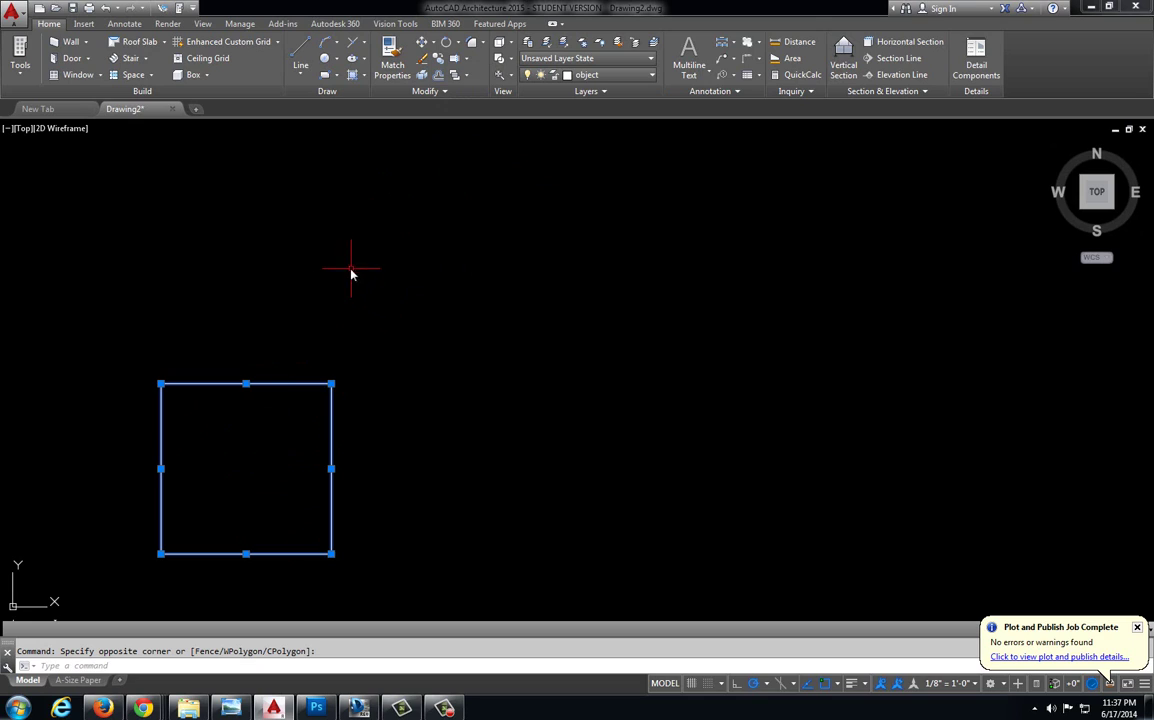
left_click(428, 91)
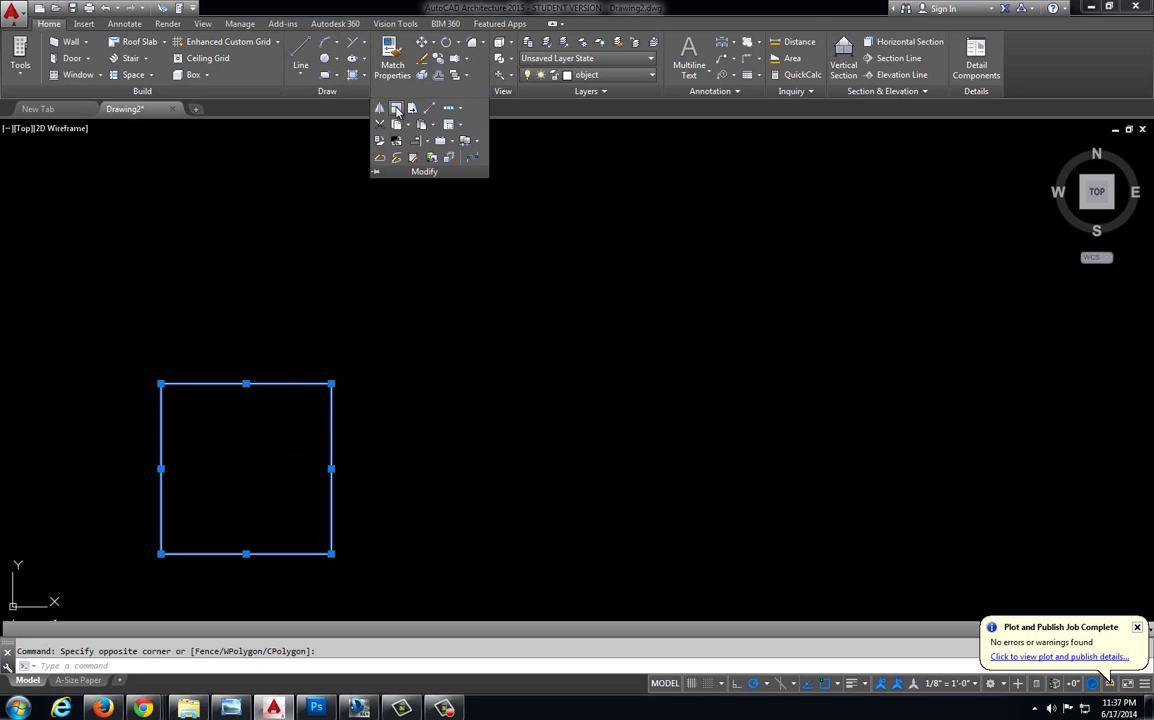
left_click(427, 109)
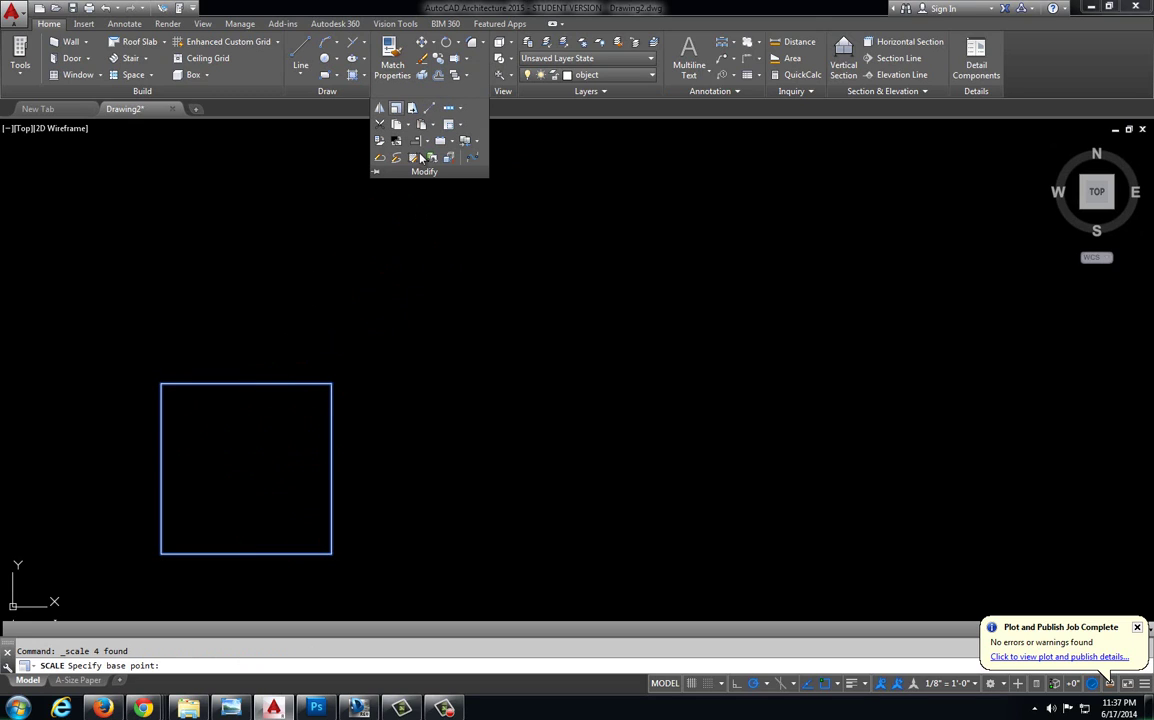
left_click(162, 556)
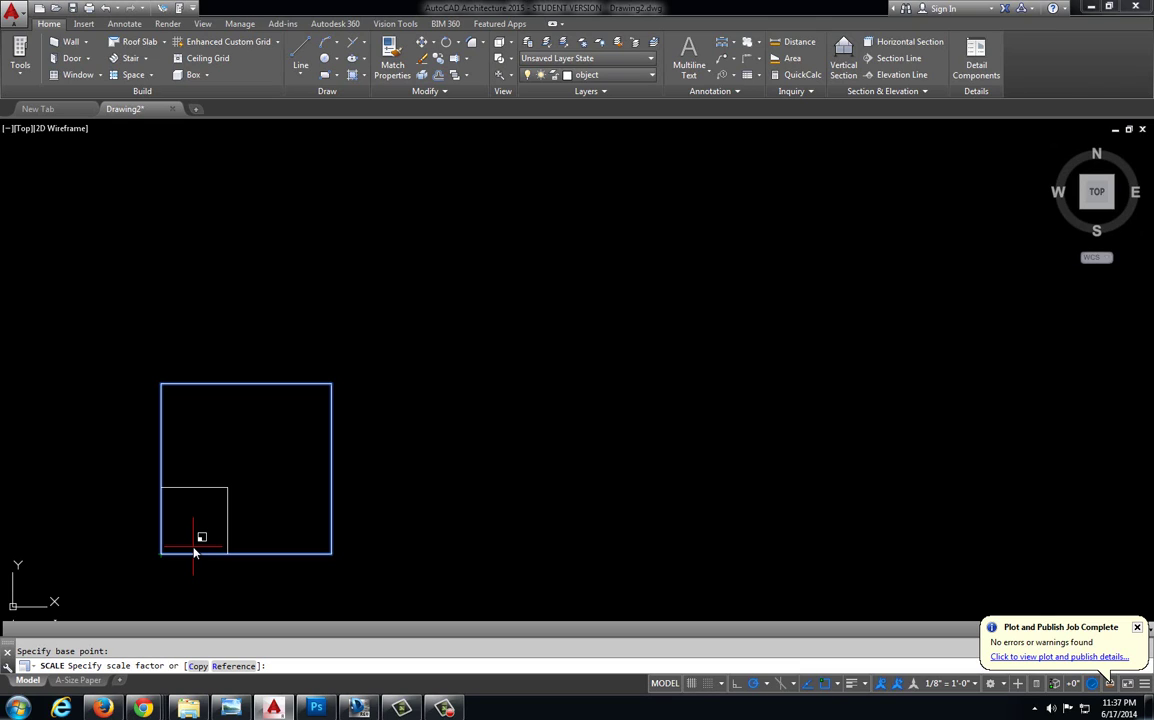
type("2")
key("Return")
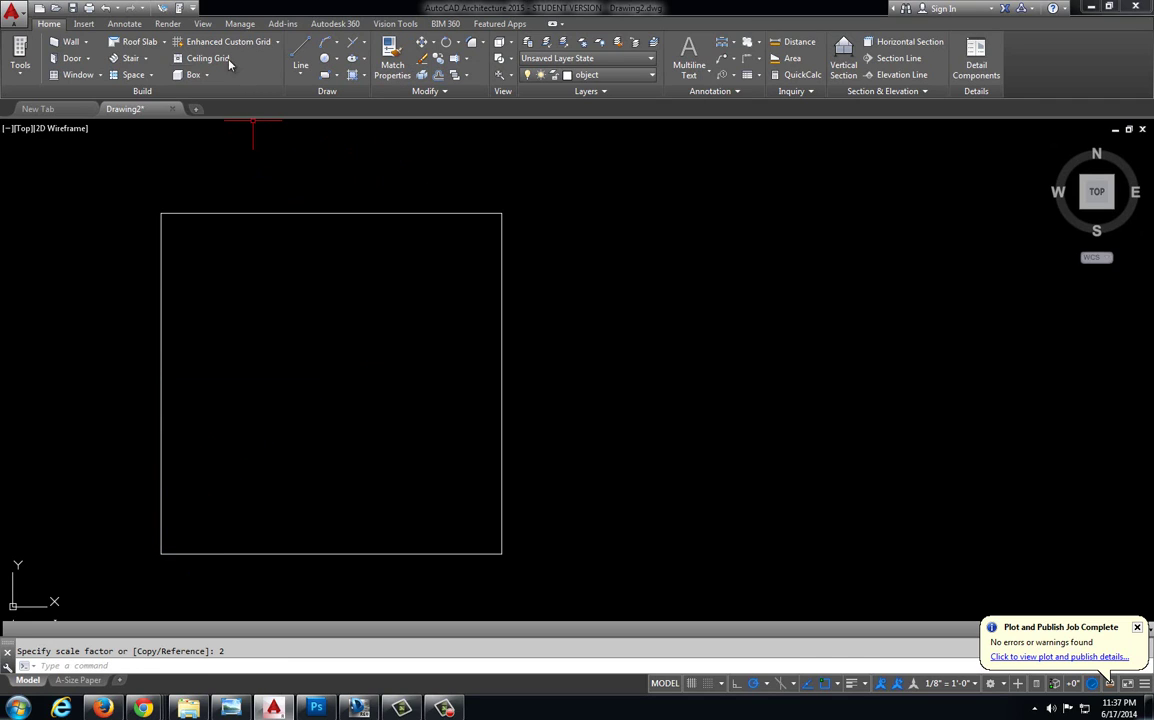
left_click(124, 23)
left_click(292, 42)
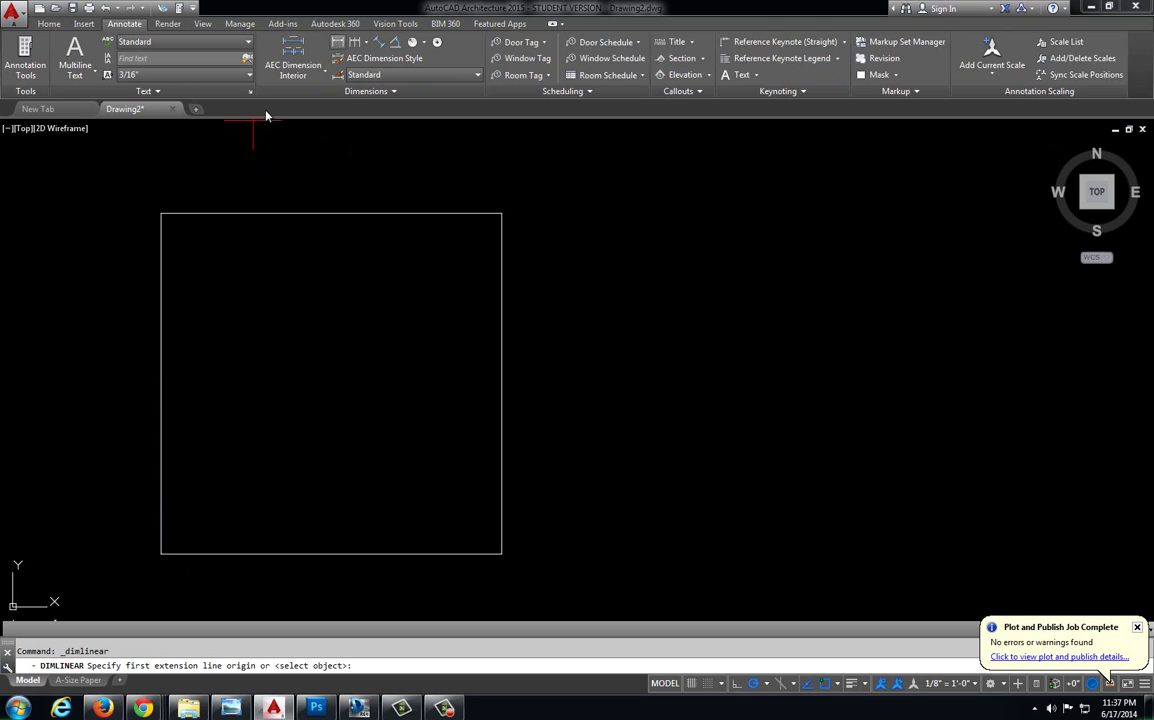
left_click(162, 214)
left_click(161, 553)
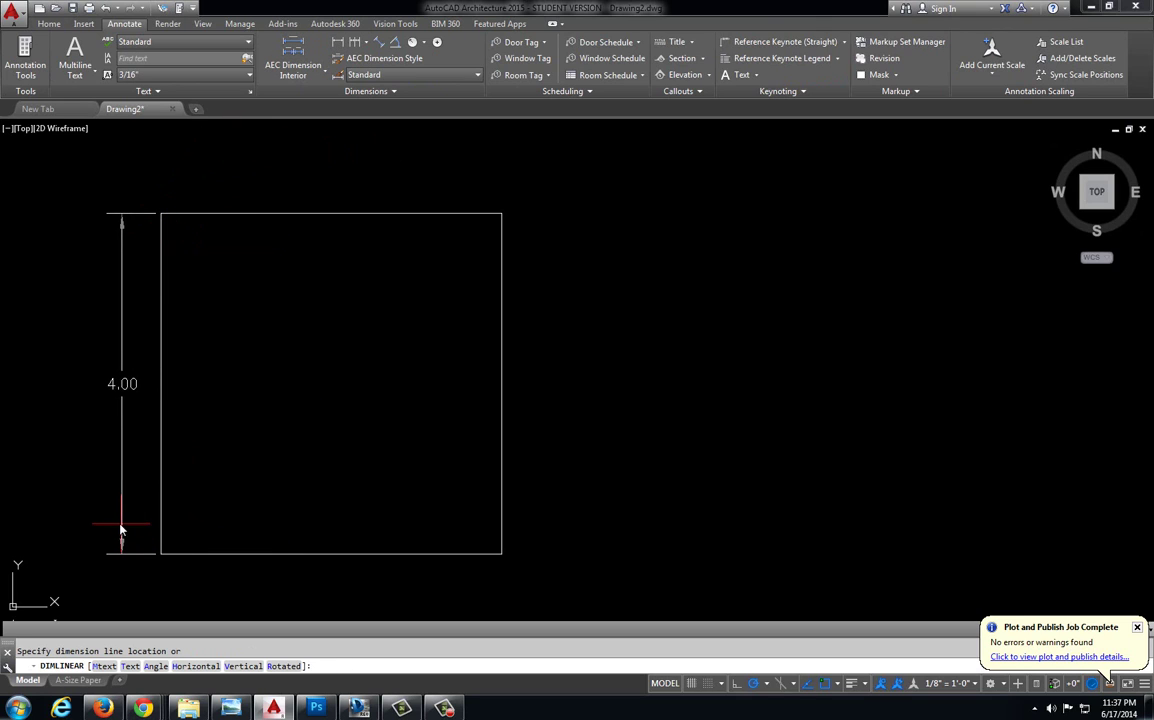
left_click(110, 524)
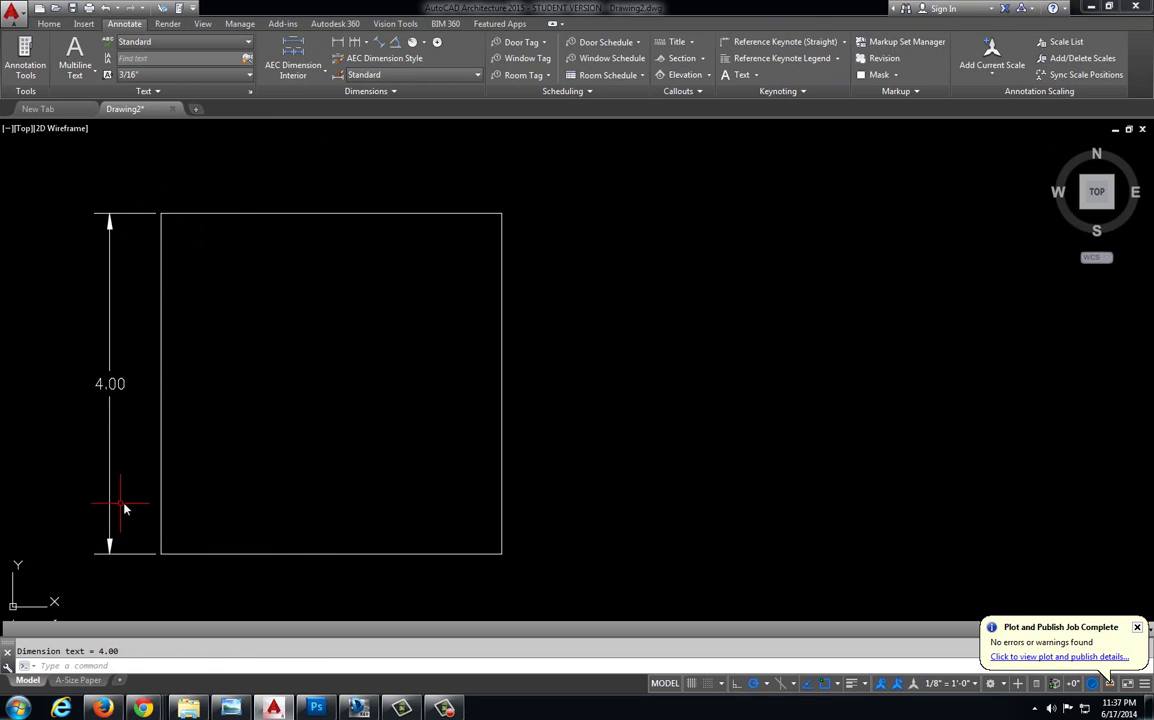
left_click(124, 509)
left_click(98, 472)
key("Delete")
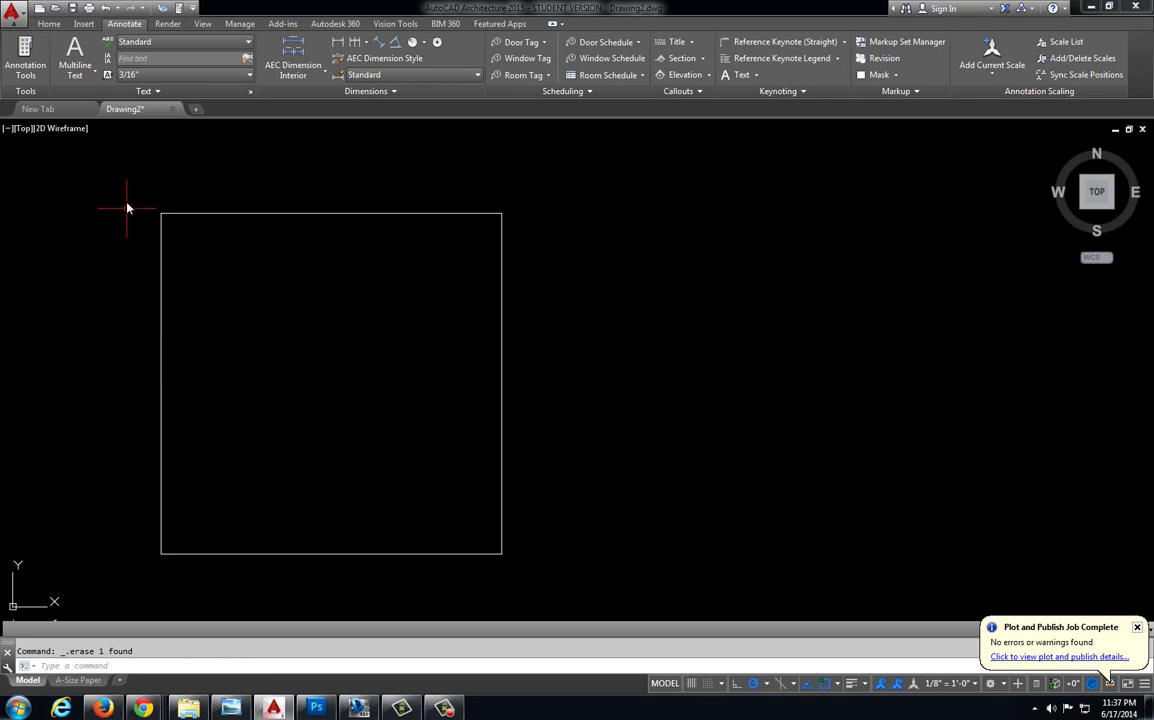
left_click(116, 178)
left_click(541, 596)
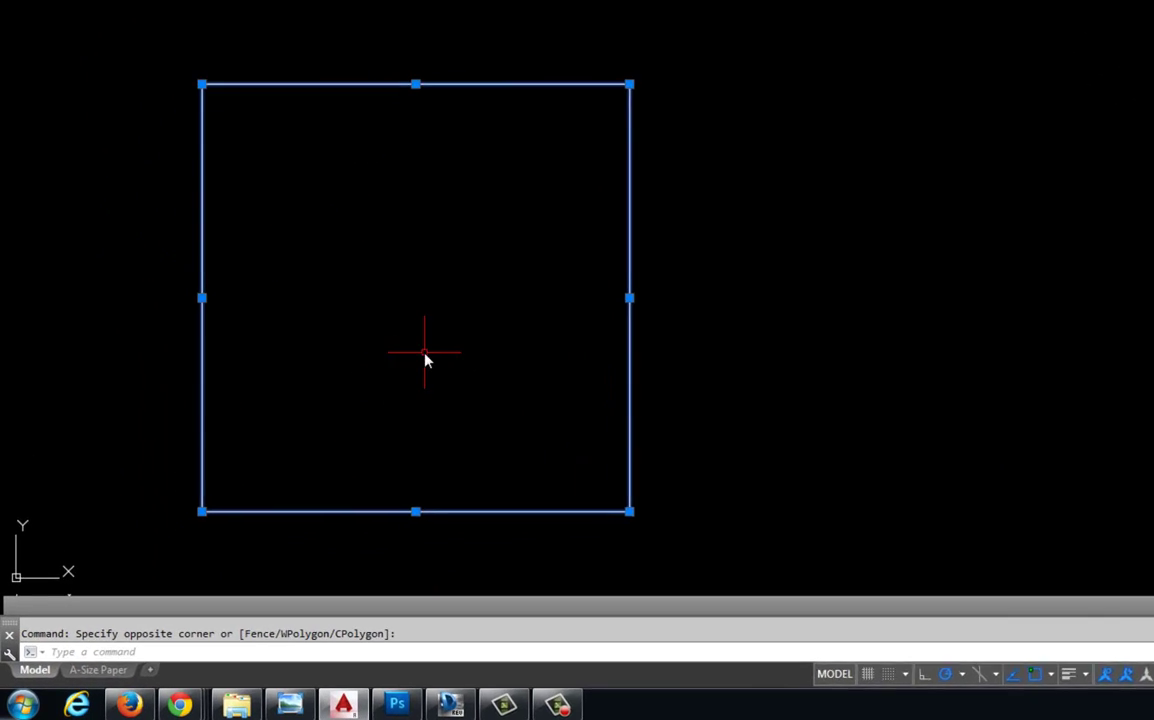
type("scale")
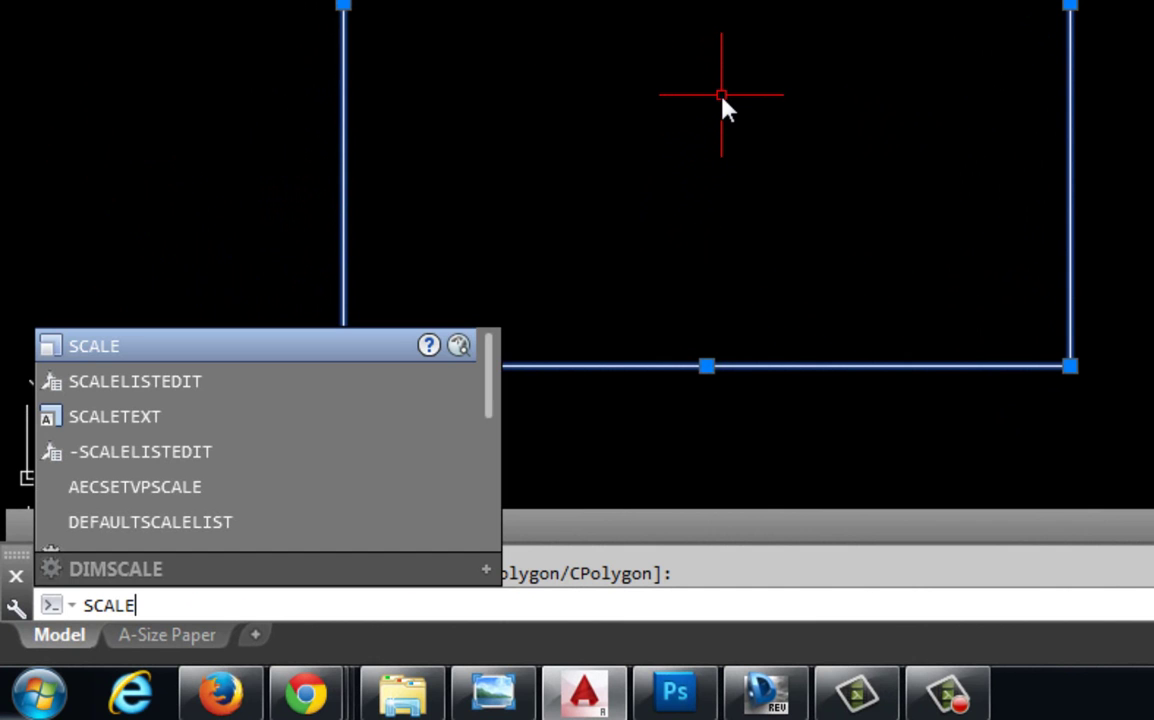
key("Return")
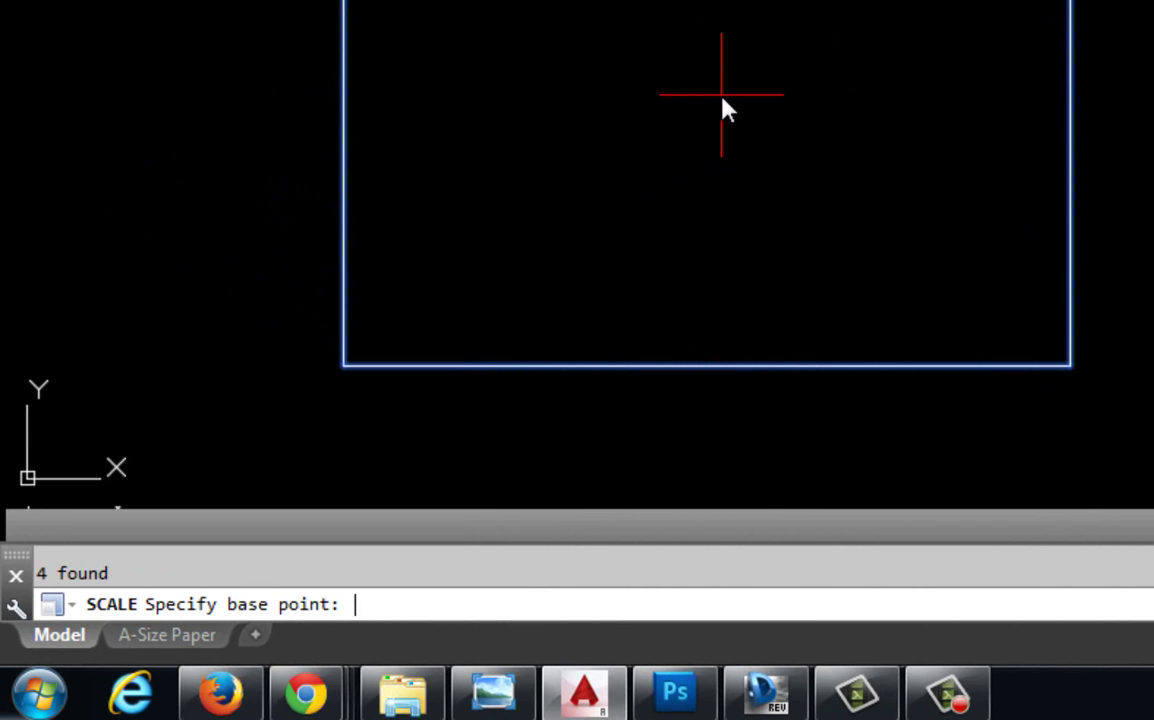
left_click(343, 366)
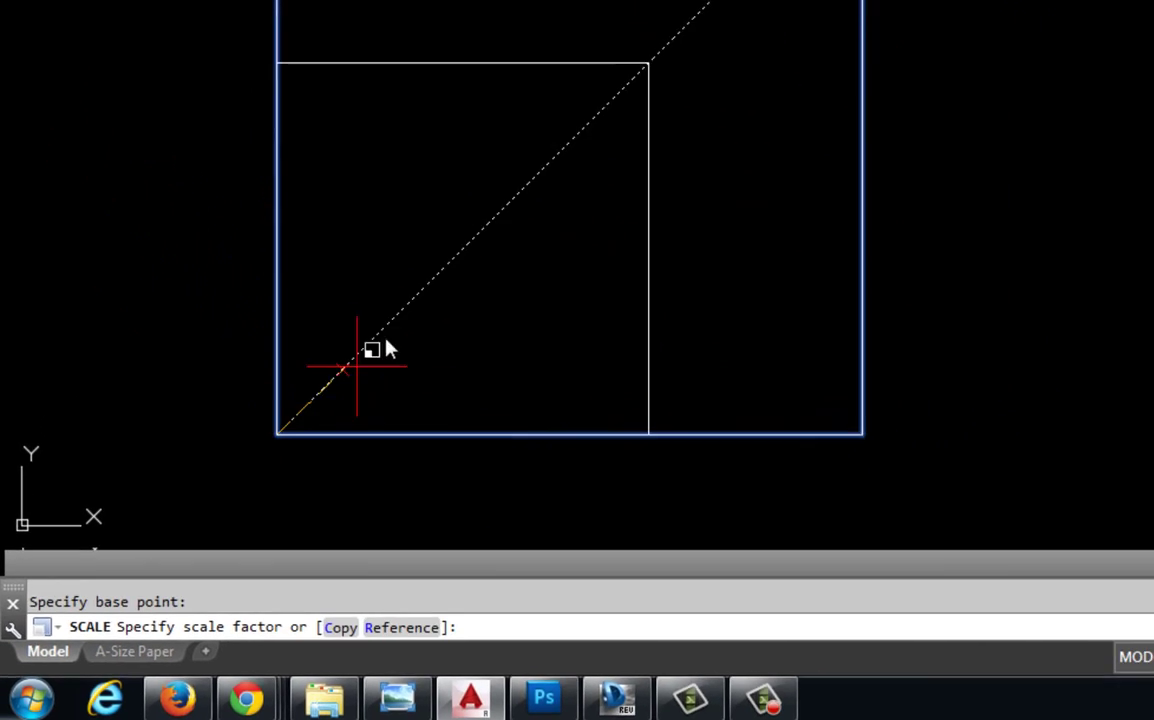
key("Escape")
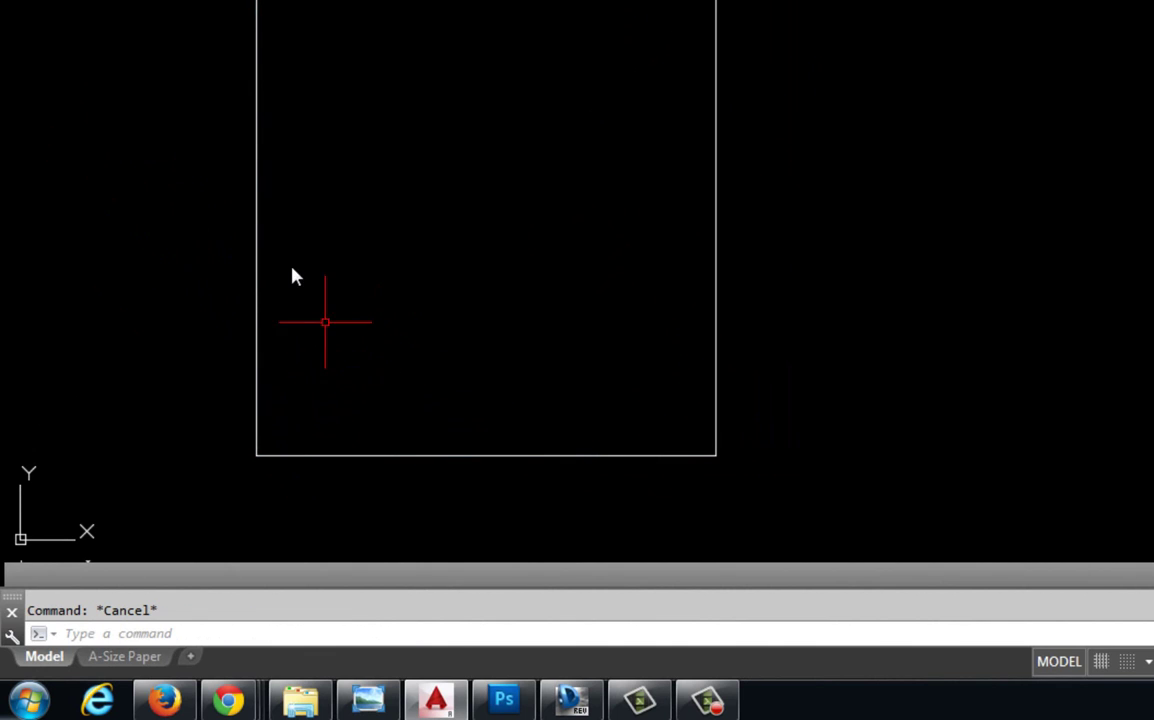
Step: Scale the window-selected square from its lower-left corner via the right-click Scale, setting the size on screen
left_click(159, 0)
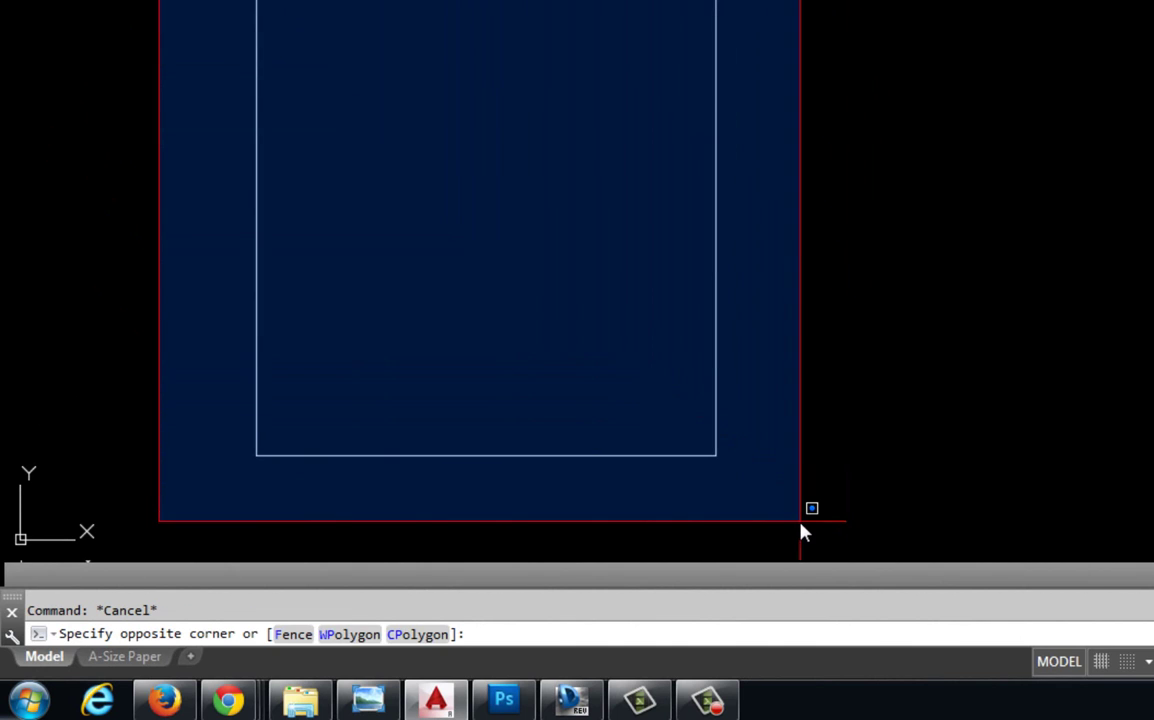
left_click(803, 532)
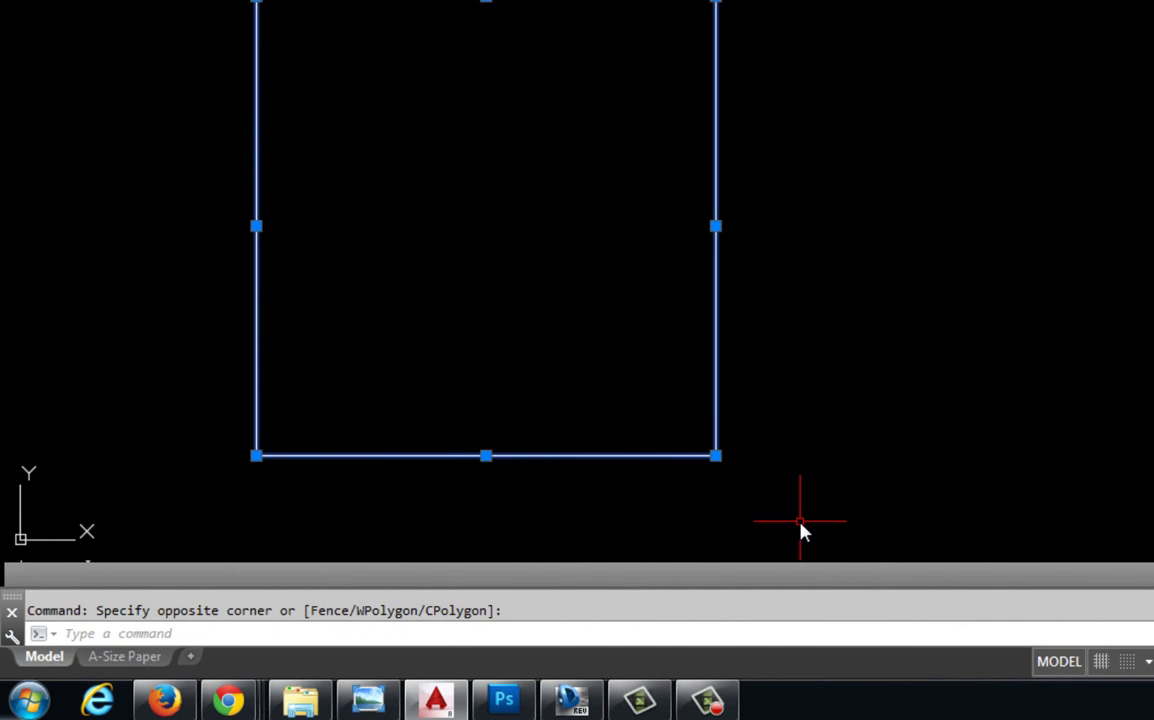
right_click(349, 237)
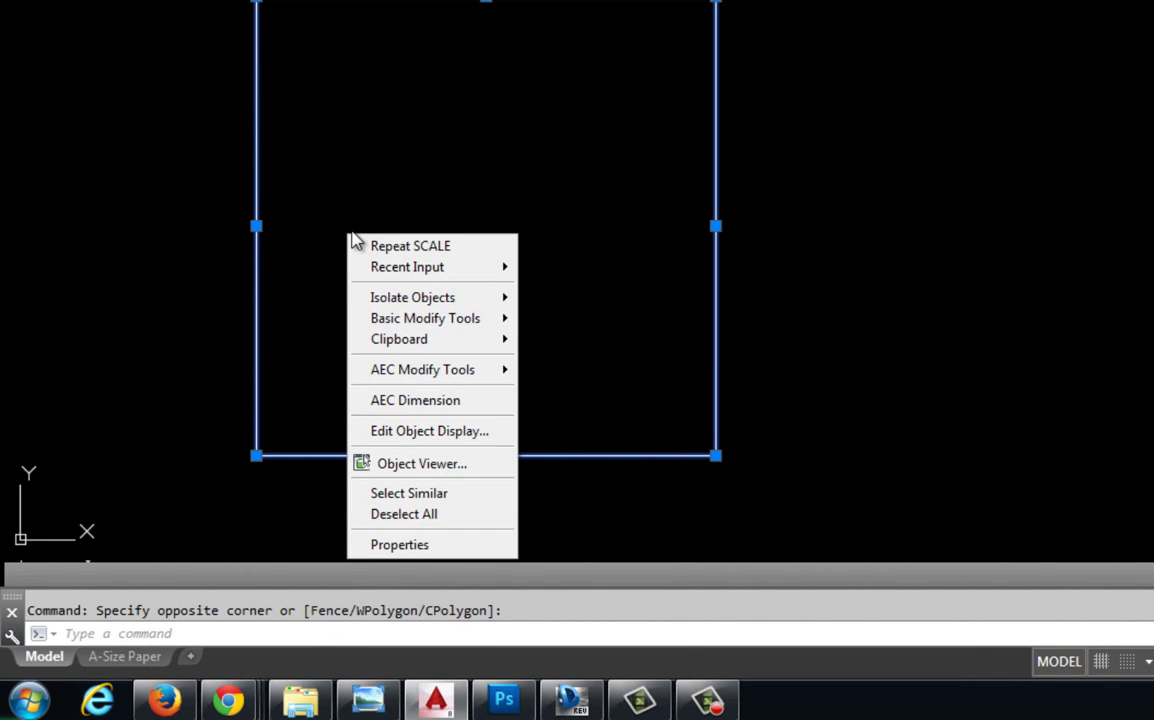
mouse_move(451, 325)
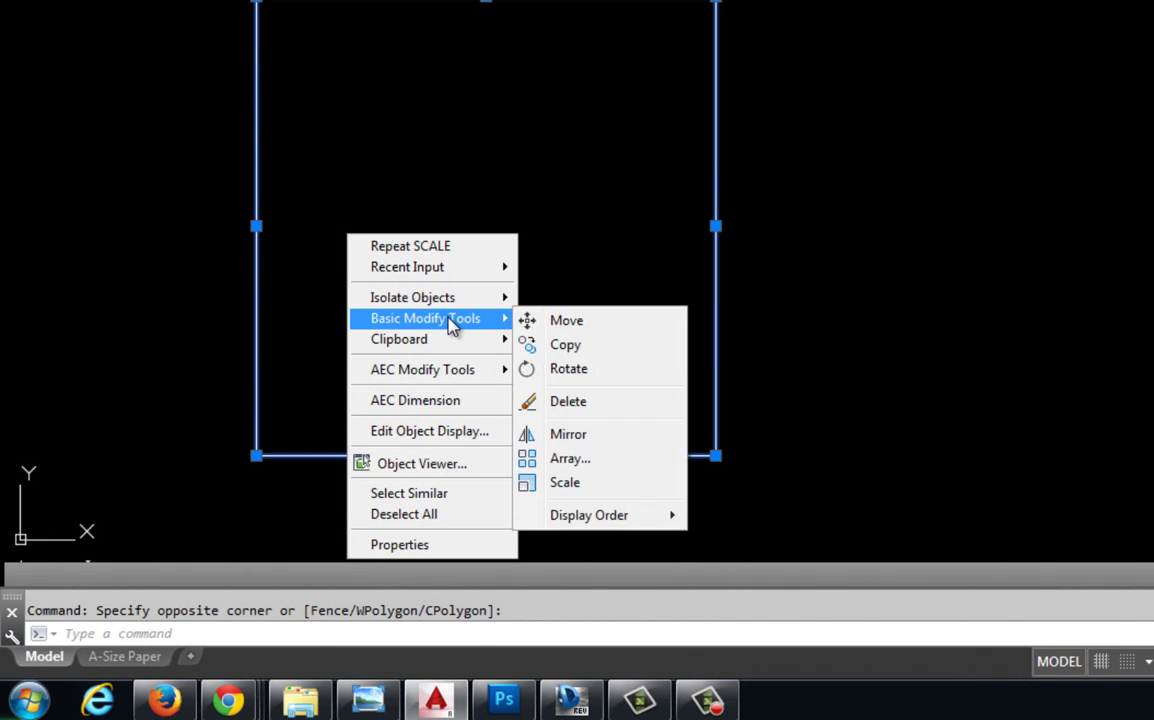
left_click(564, 483)
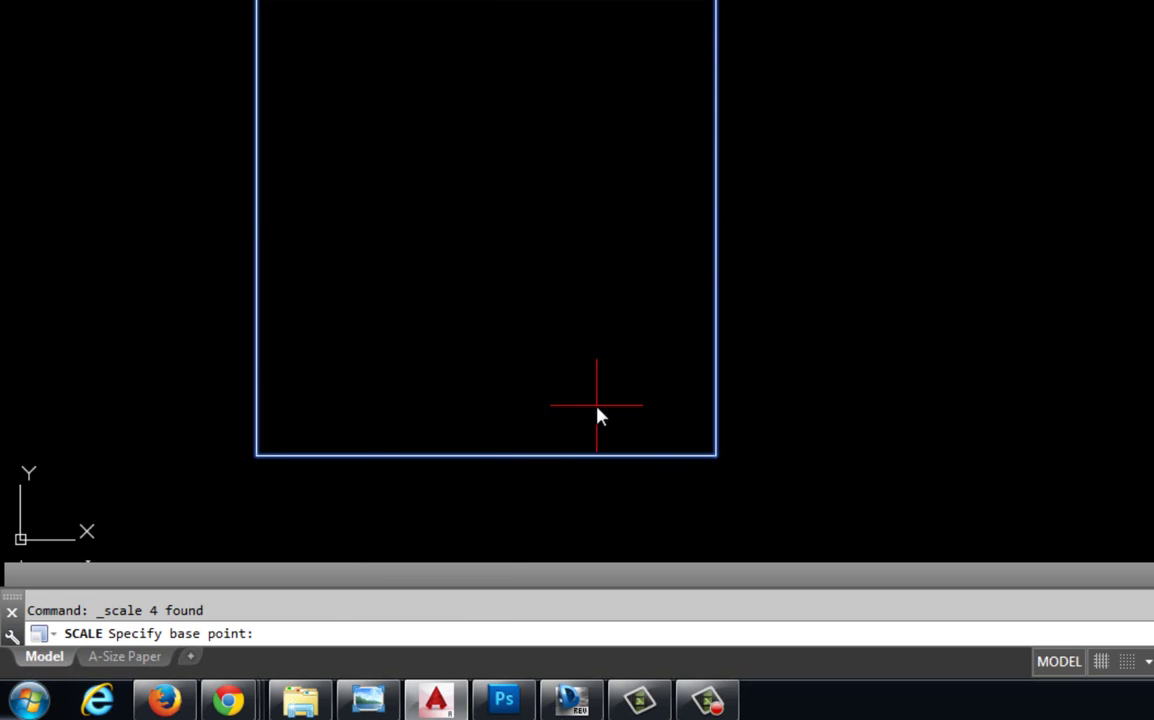
left_click(266, 456)
left_click(390, 362)
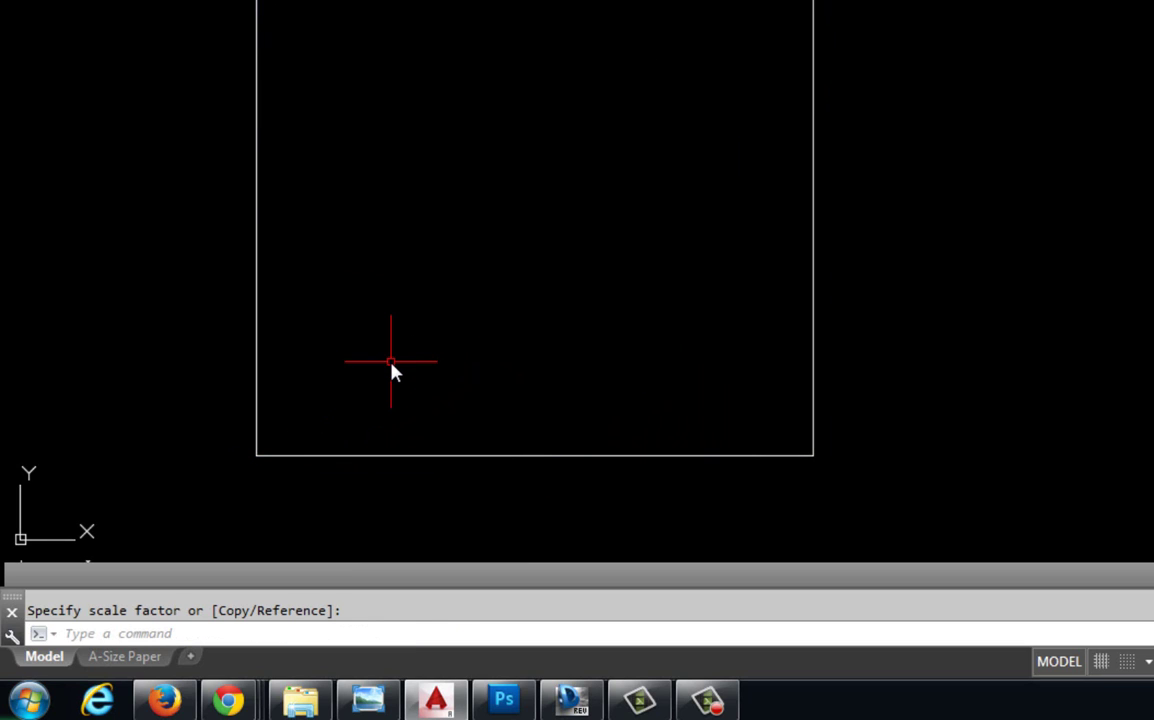